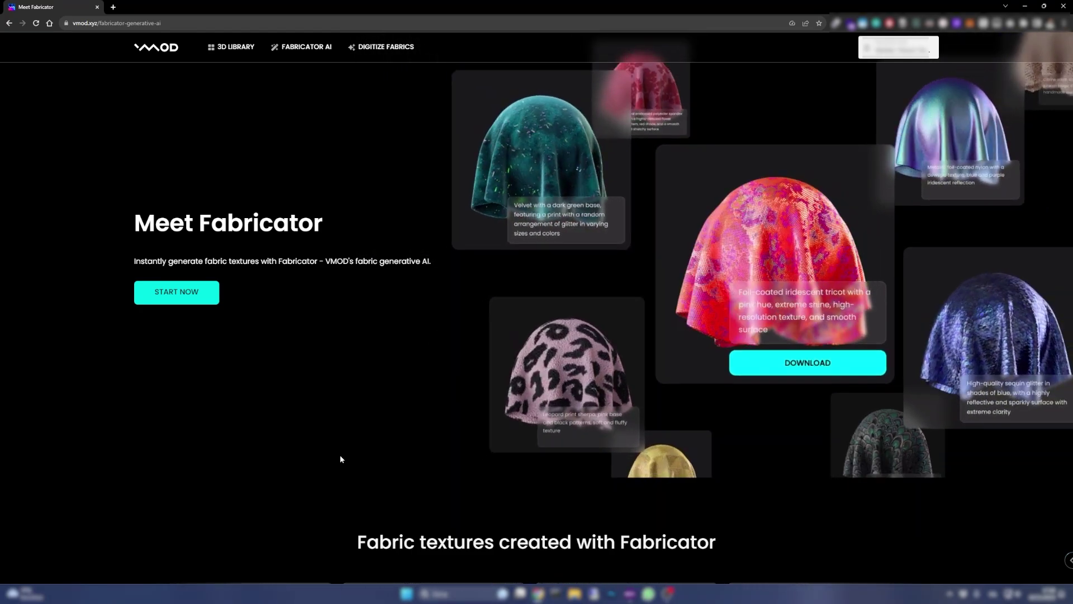
Launch Fabricator from the landing page and dismiss the beta welcome and overview notices.
left_click(177, 292)
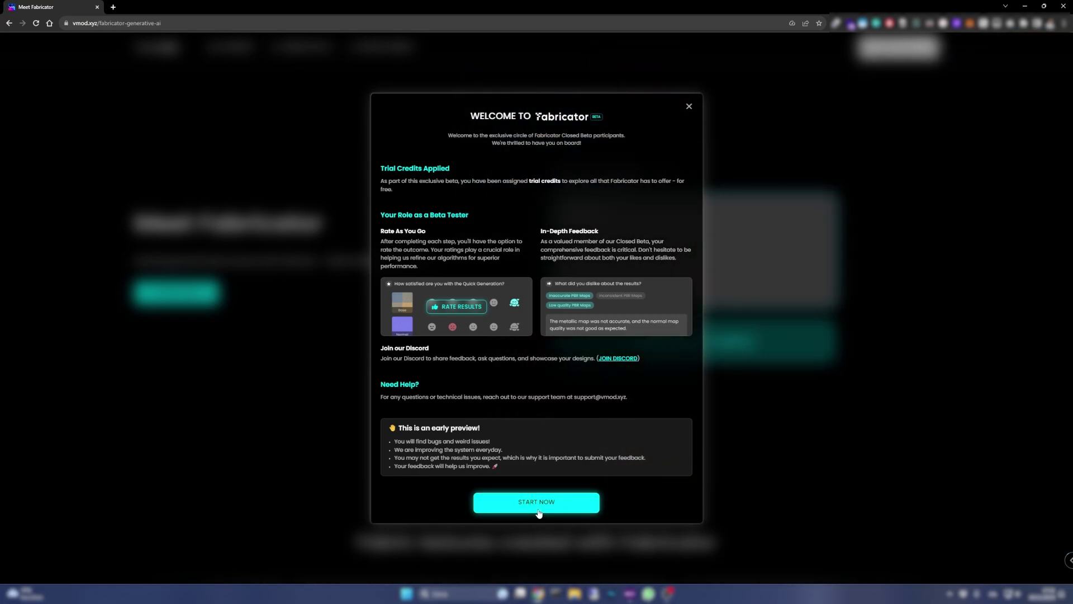
left_click(537, 506)
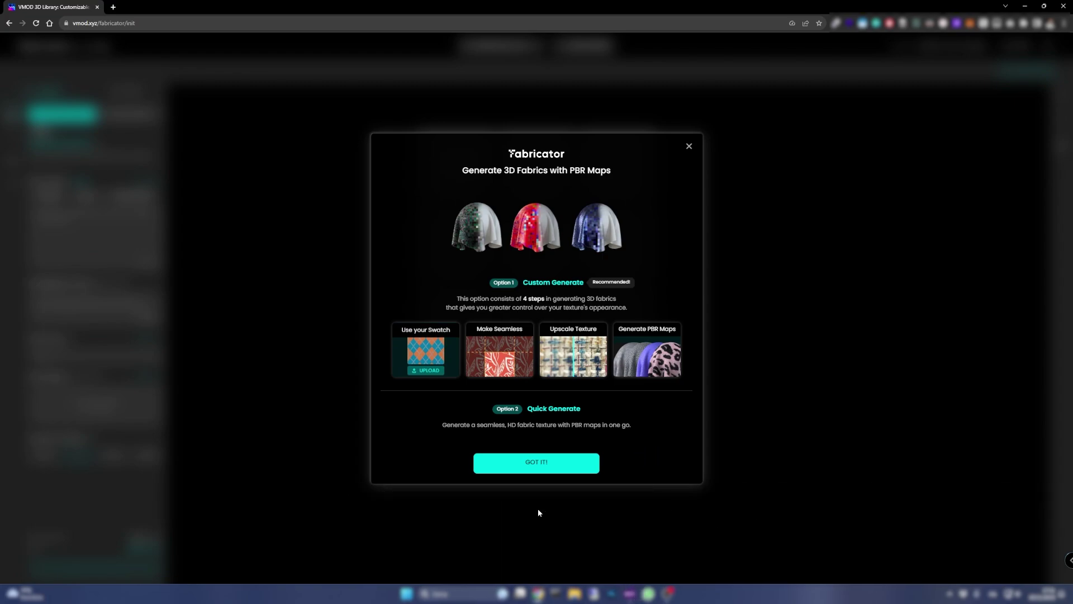
left_click(579, 461)
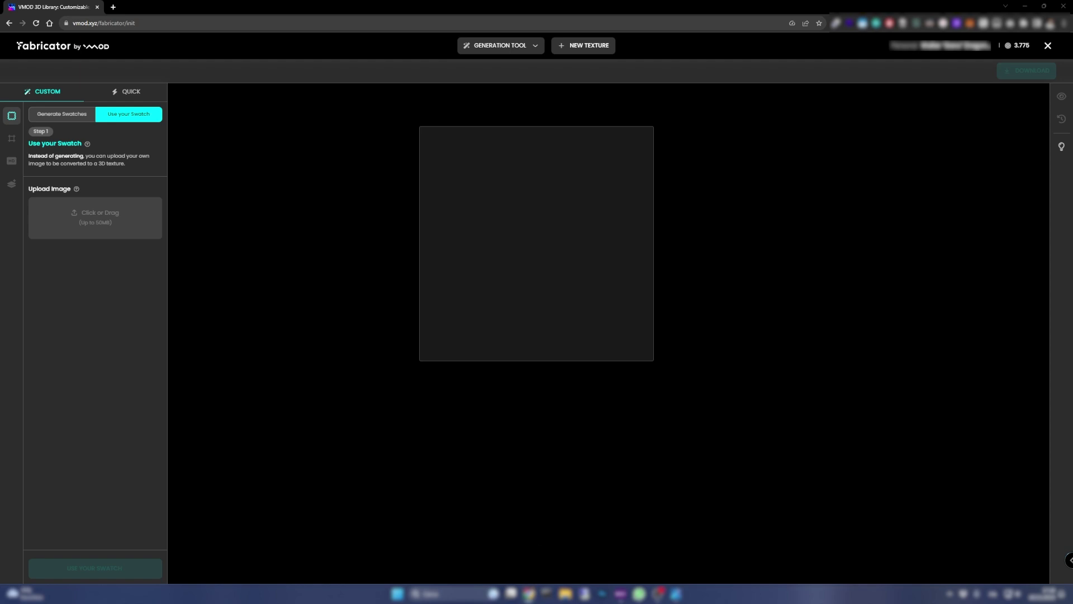
Upload the red damask image BALEANT_1.webp and submit it as the swatch.
left_click_drag(0, 221, 97, 224)
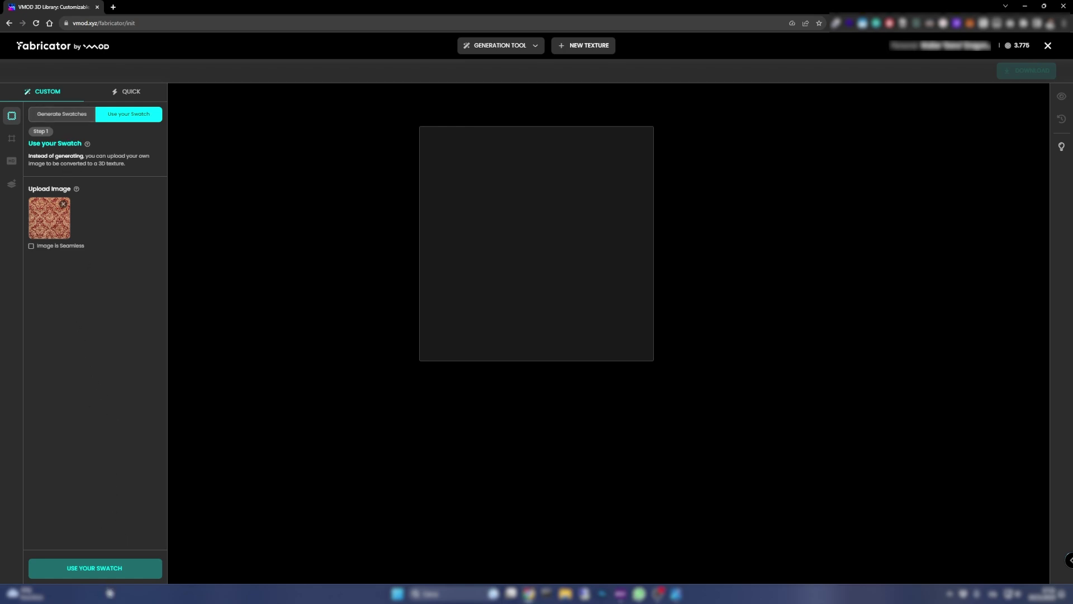
left_click(95, 568)
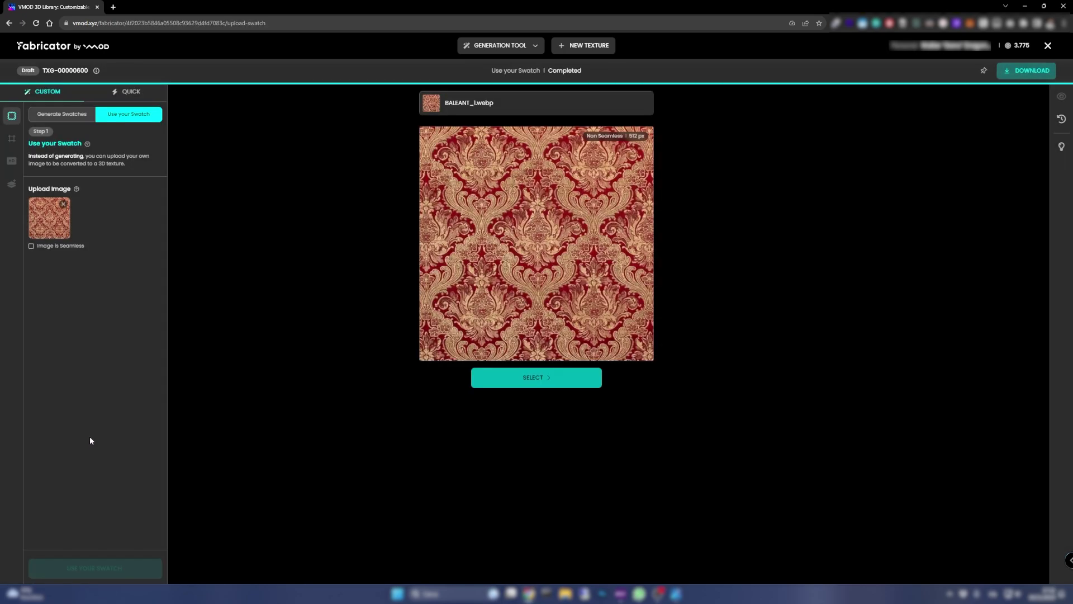
Shrink the damask tile area, make it seamless, and advance to the upscale step.
left_click(525, 380)
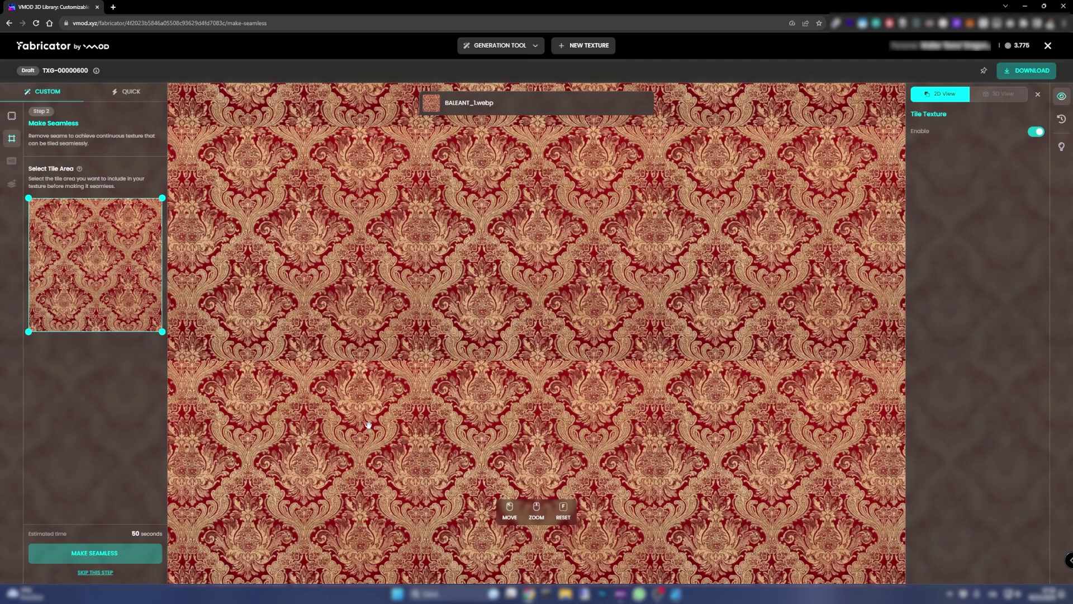
mouse_move(163, 333)
left_mouse_down()
mouse_move(131, 301)
mouse_move(163, 332)
left_mouse_up()
left_click(109, 556)
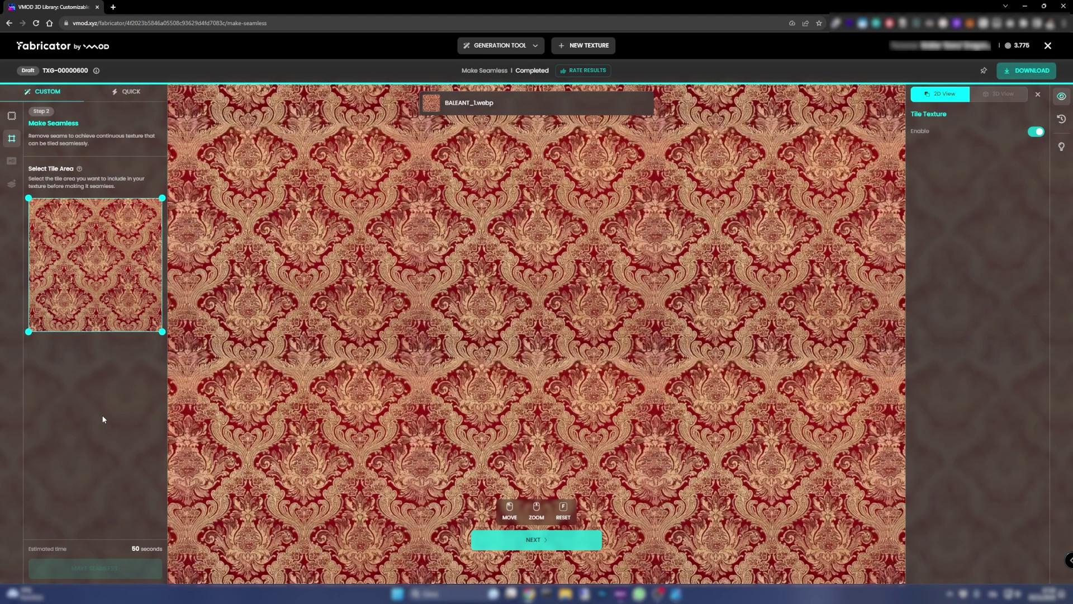
scroll(584, 293, "down", 1)
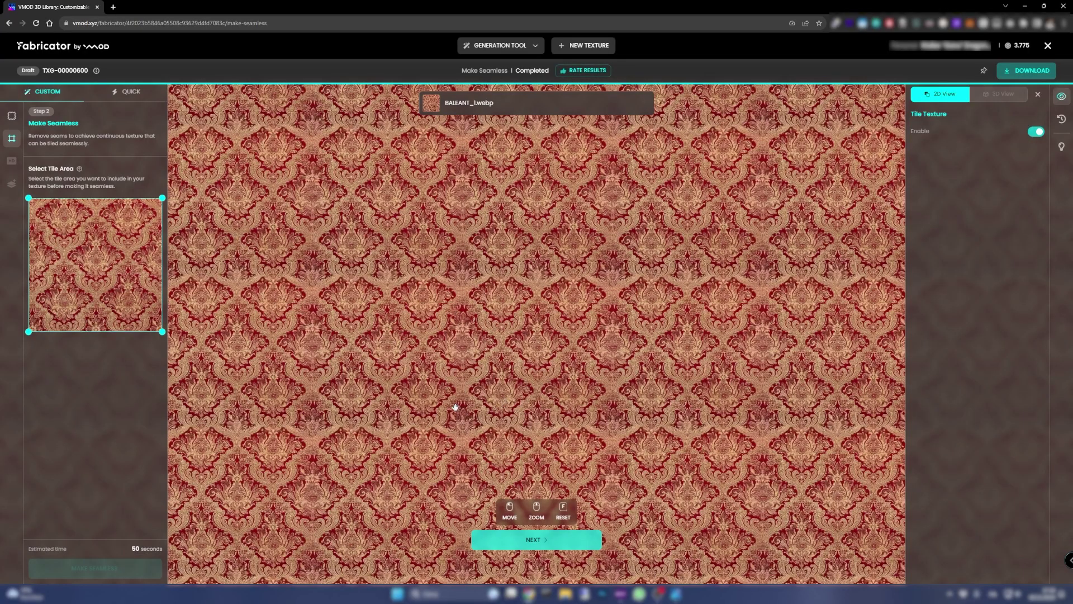
scroll(391, 241, "up", 3)
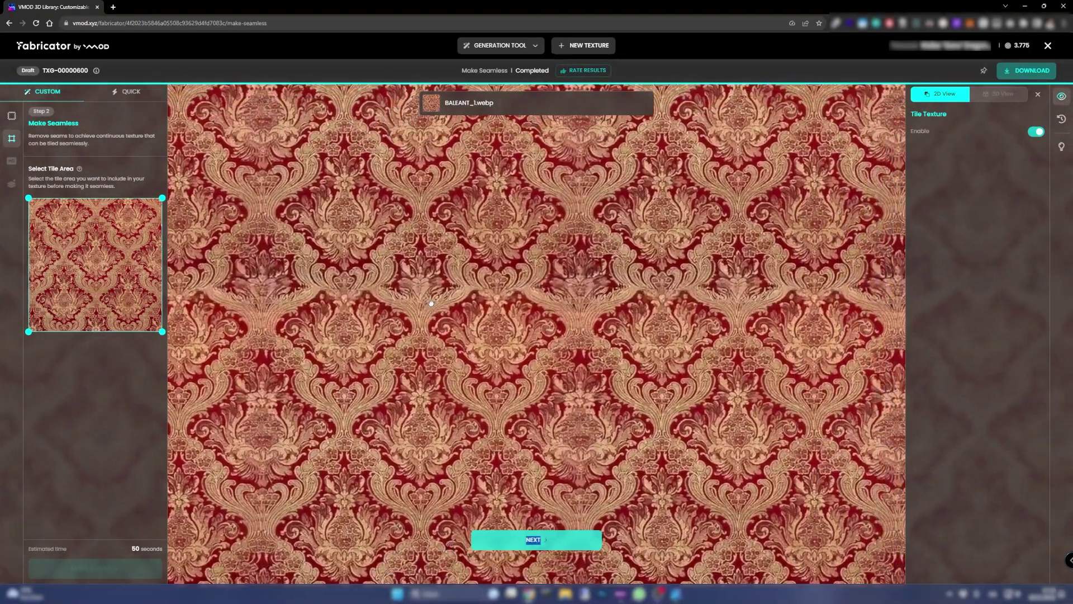
scroll(431, 303, "down", 4)
left_click(522, 538)
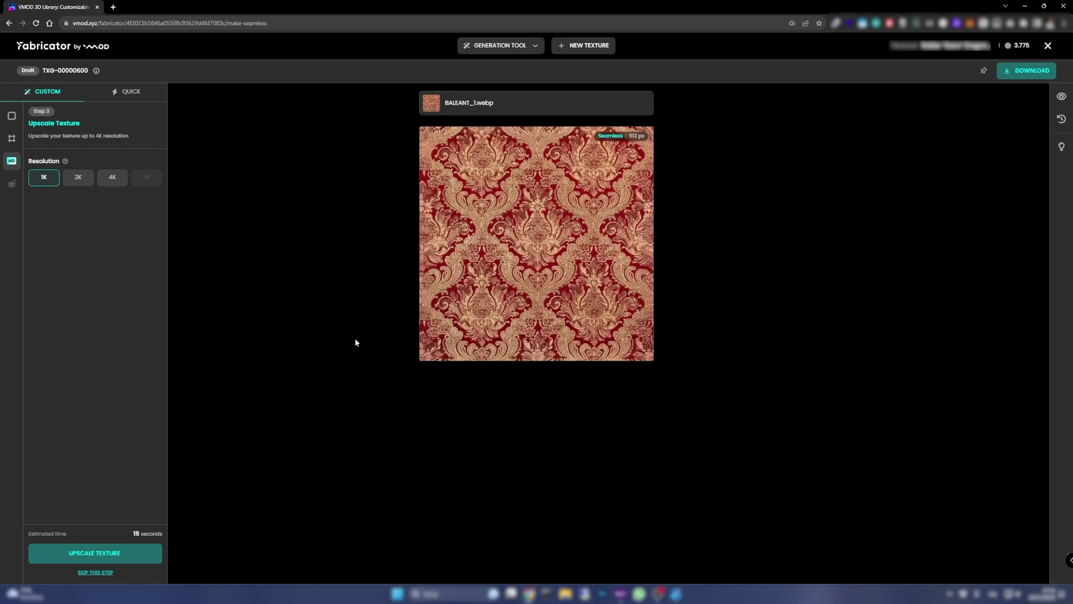
Upscale the damask texture to 1K (1024 px) and continue to PBR maps.
left_click(92, 558)
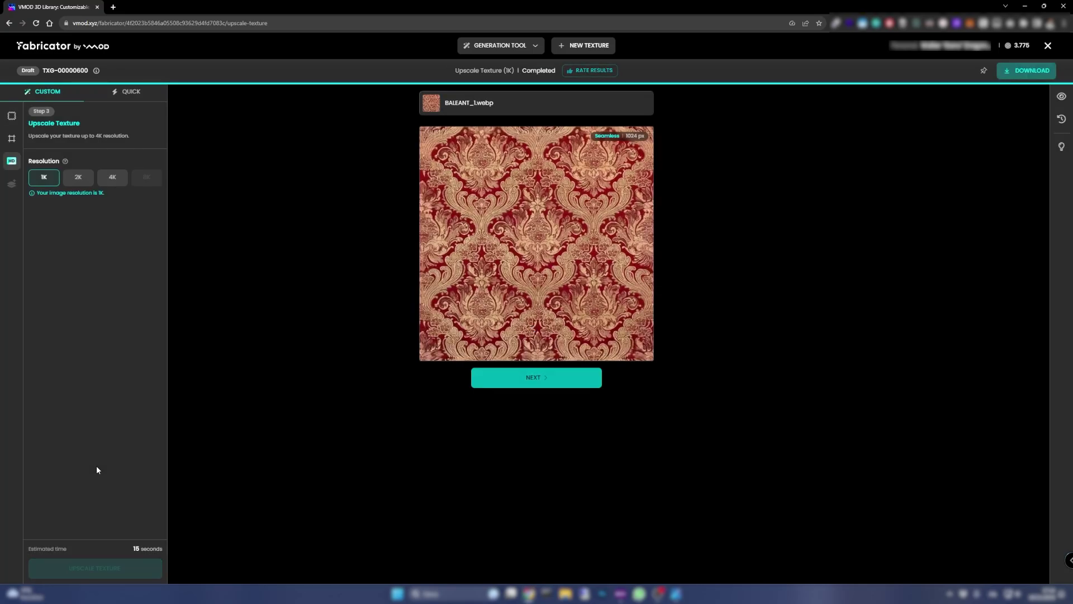
left_click(534, 378)
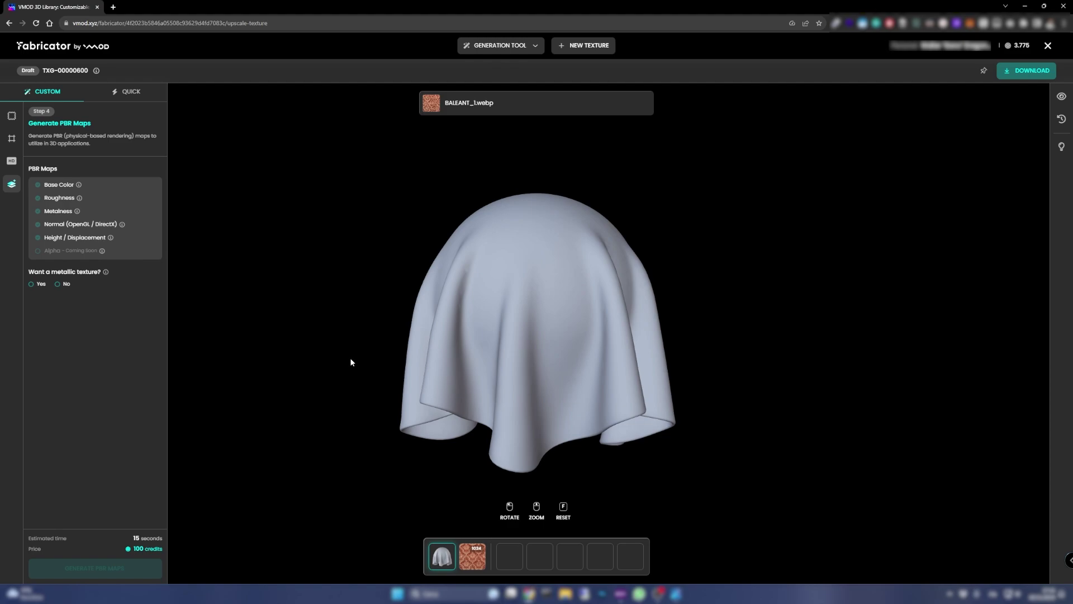
Generate non-metallic PBR maps for the damask texture.
left_click(57, 285)
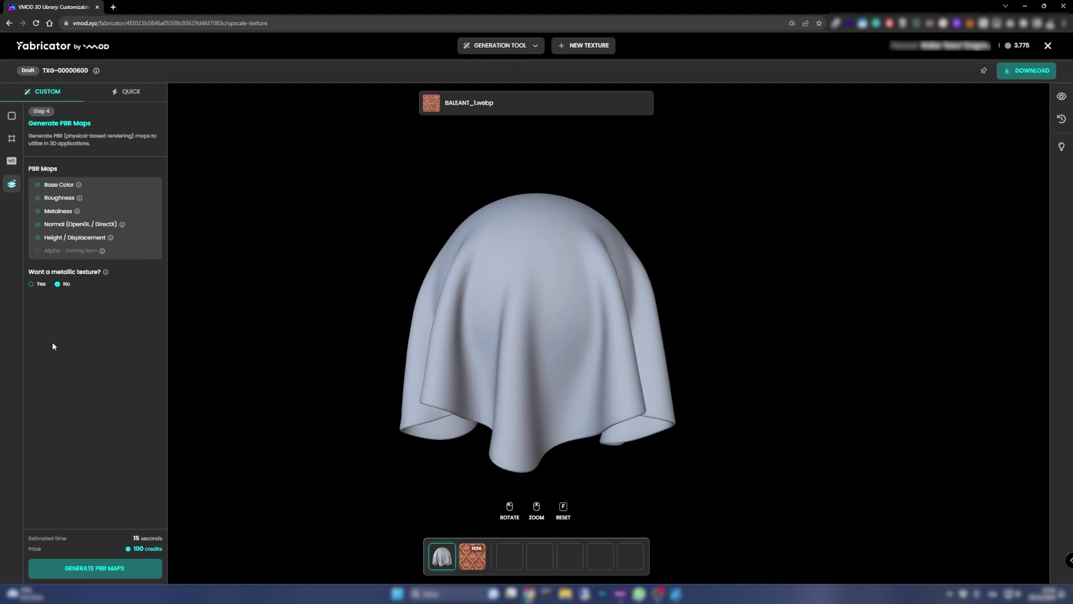
left_click(91, 568)
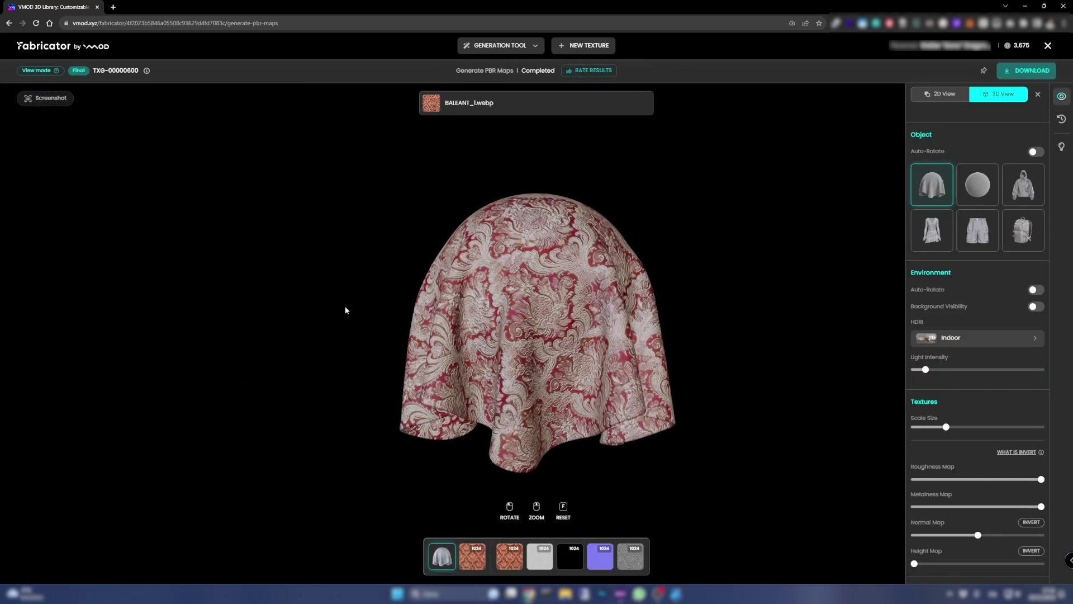
Preview the damask fabric on the drape, hoodie, dress and shorts models.
left_click_drag(615, 313, 366, 297)
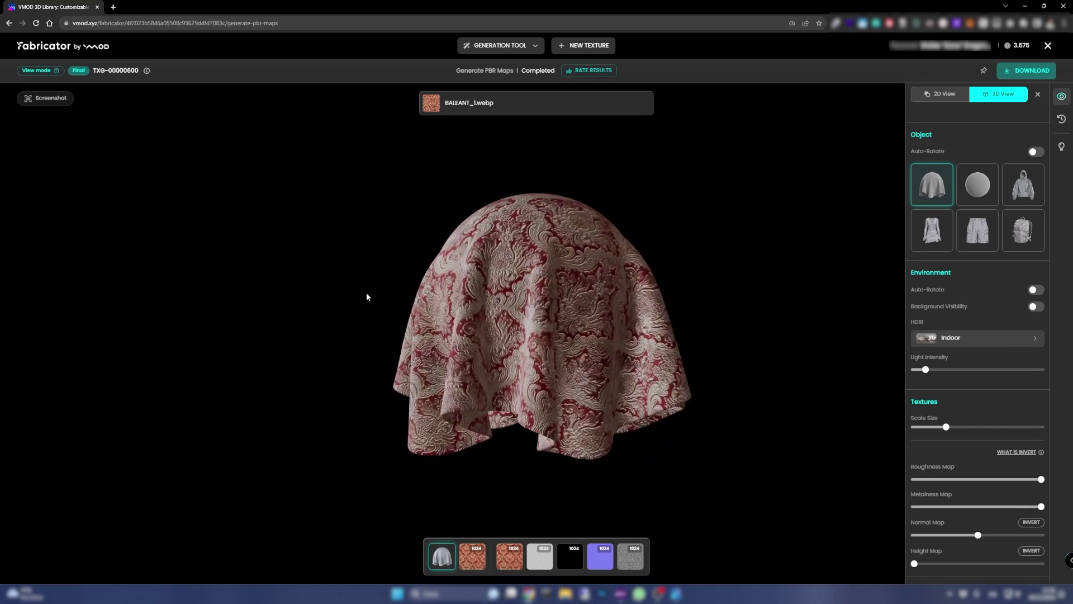
left_click(1024, 191)
left_click_drag(594, 323, 342, 331)
left_click(932, 230)
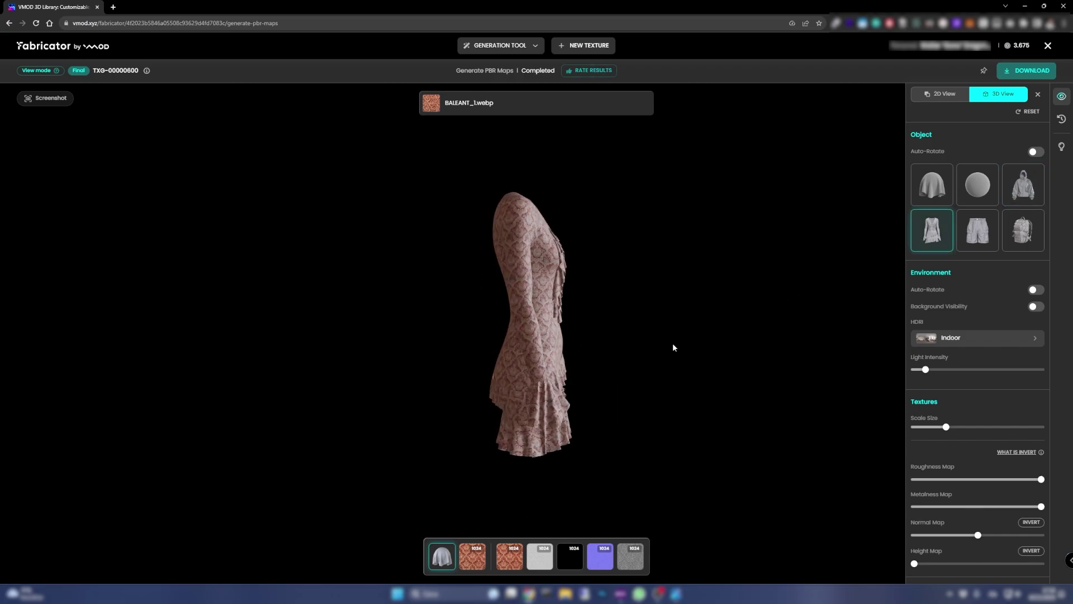
scroll(537, 314, "up", 5)
left_click(978, 230)
left_click(932, 185)
Lower roughness to 0.48 and reduce the normal map strength, viewed on the dress.
mouse_move(1041, 479)
left_mouse_down()
mouse_move(975, 479)
mouse_move(1041, 479)
left_mouse_up()
left_click(932, 230)
left_click_drag(978, 535, 927, 535)
scroll(933, 384, "down", 5)
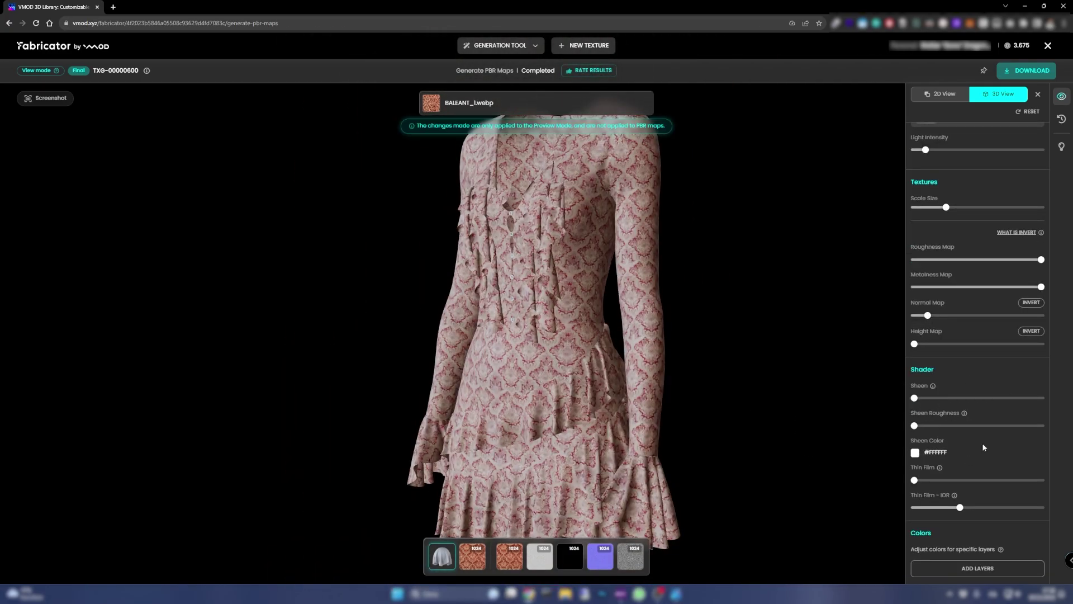
Recolour the first layer to near-white E7E5E4 and shift the second layer to blue.
left_click(918, 548)
left_click_drag(847, 456, 794, 422)
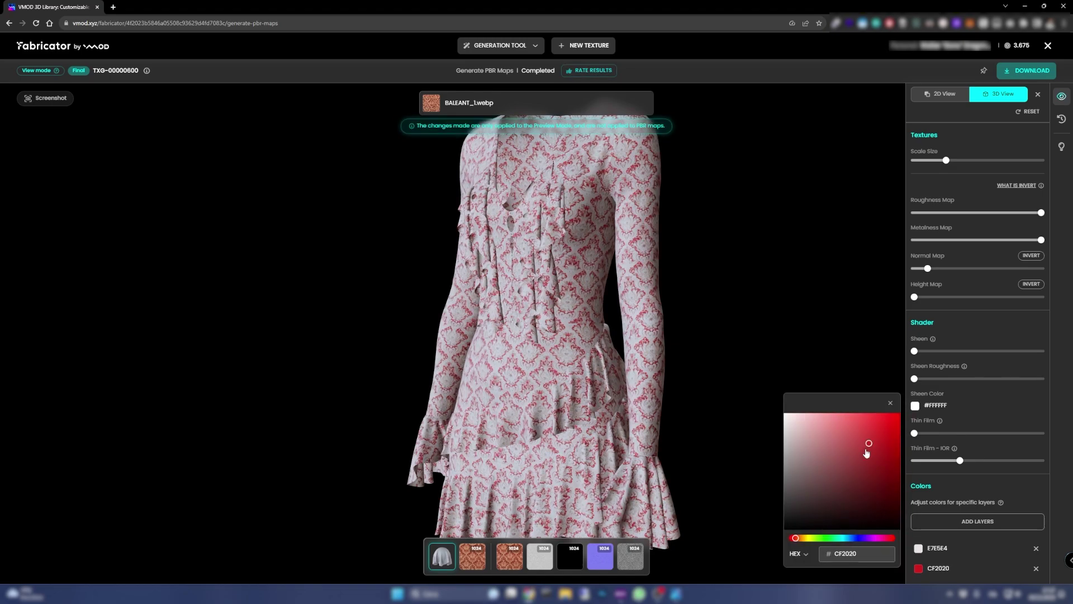
mouse_move(863, 450)
left_mouse_down()
mouse_move(837, 438)
mouse_move(823, 451)
mouse_move(848, 442)
left_mouse_up()
left_click_drag(798, 538, 855, 539)
left_click(890, 403)
On the drape, whiten the first layer, brighten the second blue, and add sampled colour layers.
scroll(948, 207, "up", 5)
left_click(923, 185)
scroll(969, 409, "down", 5)
left_click(958, 548)
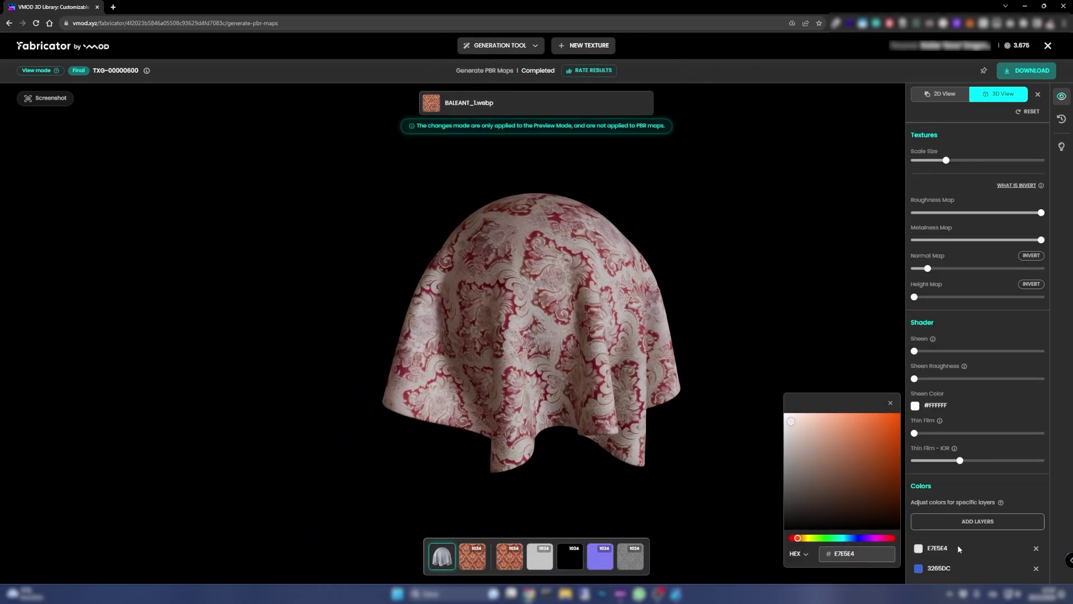
left_click(791, 424)
left_click(939, 568)
left_click(939, 568)
left_click(869, 431)
left_click(999, 522)
Open the download options for the finished damask texture.
scroll(999, 492, "down", 2)
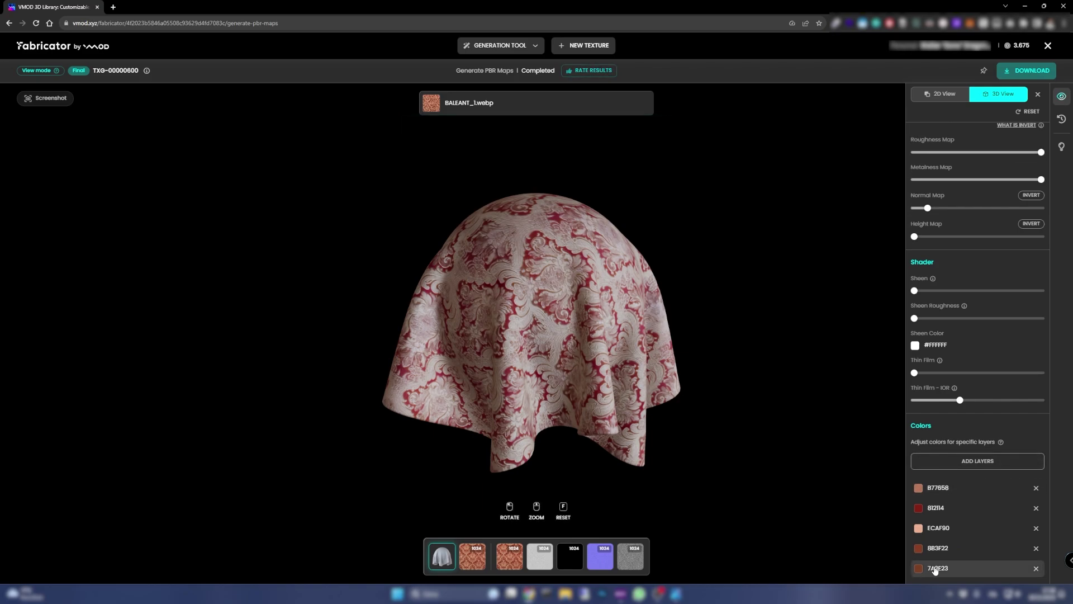
scroll(936, 569, "up", 2)
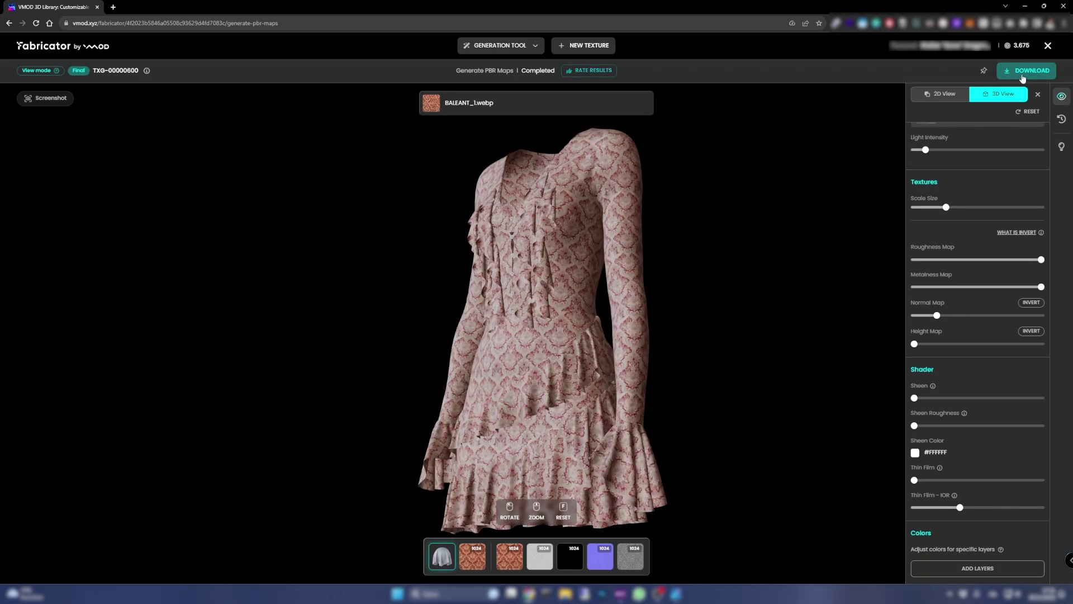
left_click(1026, 71)
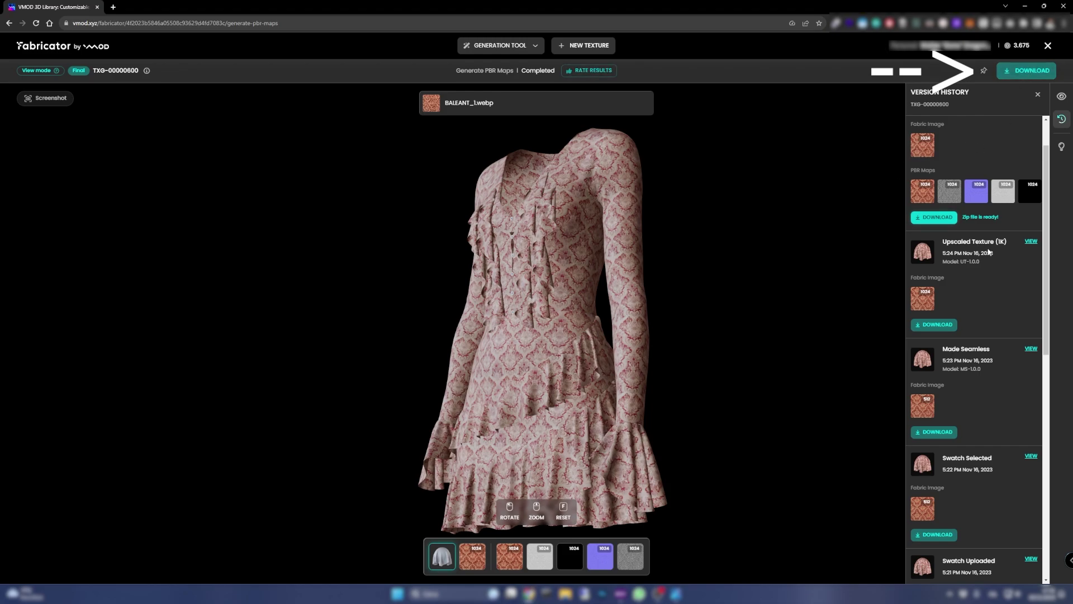
scroll(1048, 233, "up", 1)
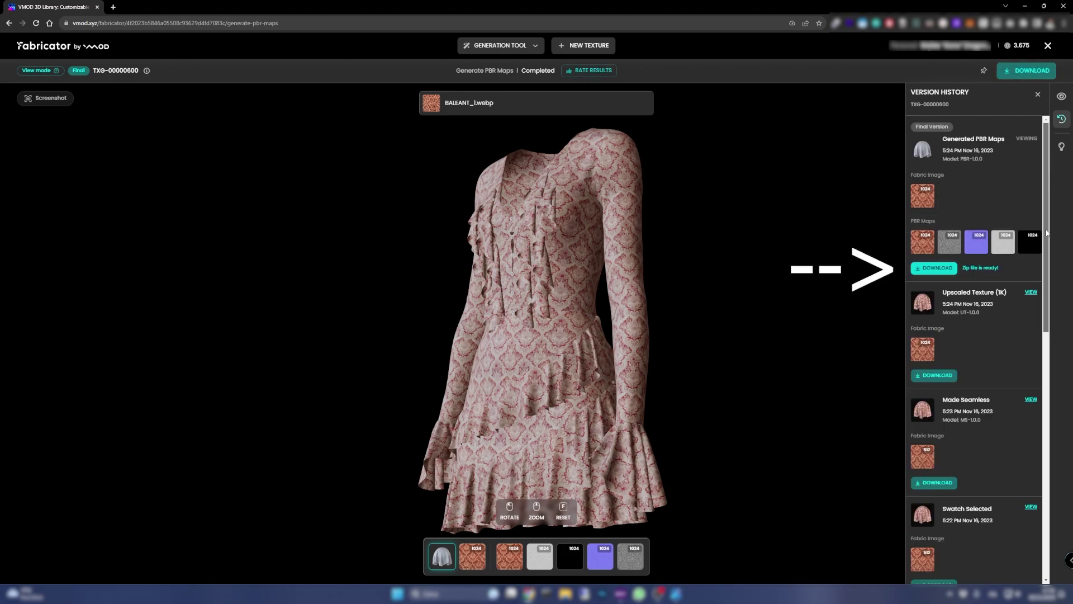
Download the final damask PBR maps as a zip file.
left_click(934, 268)
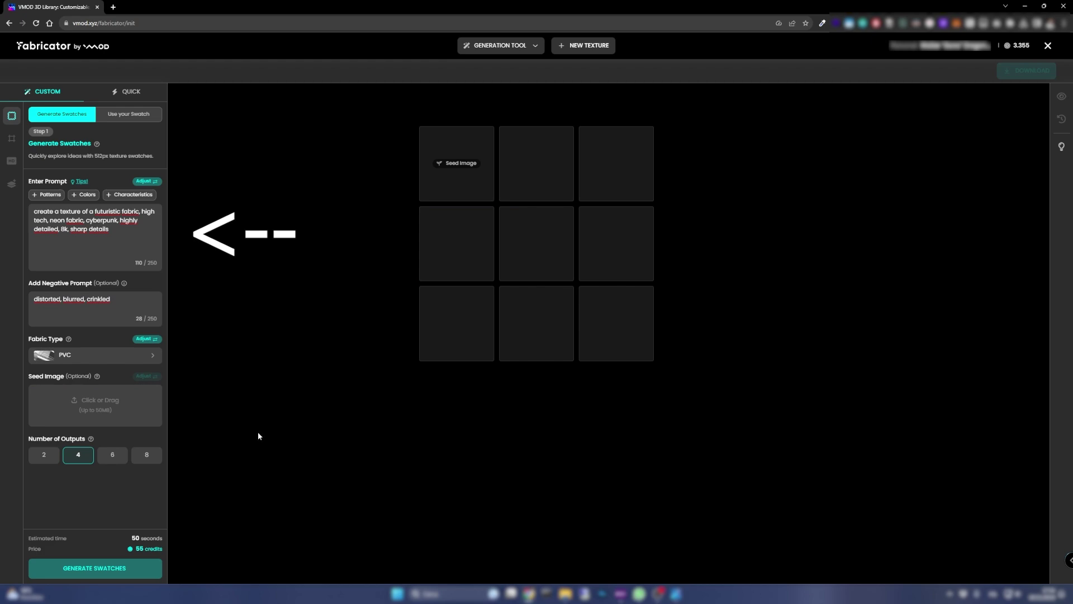
Append 'high contrast colors' to the end of the cyberpunk prompt.
left_click(133, 240)
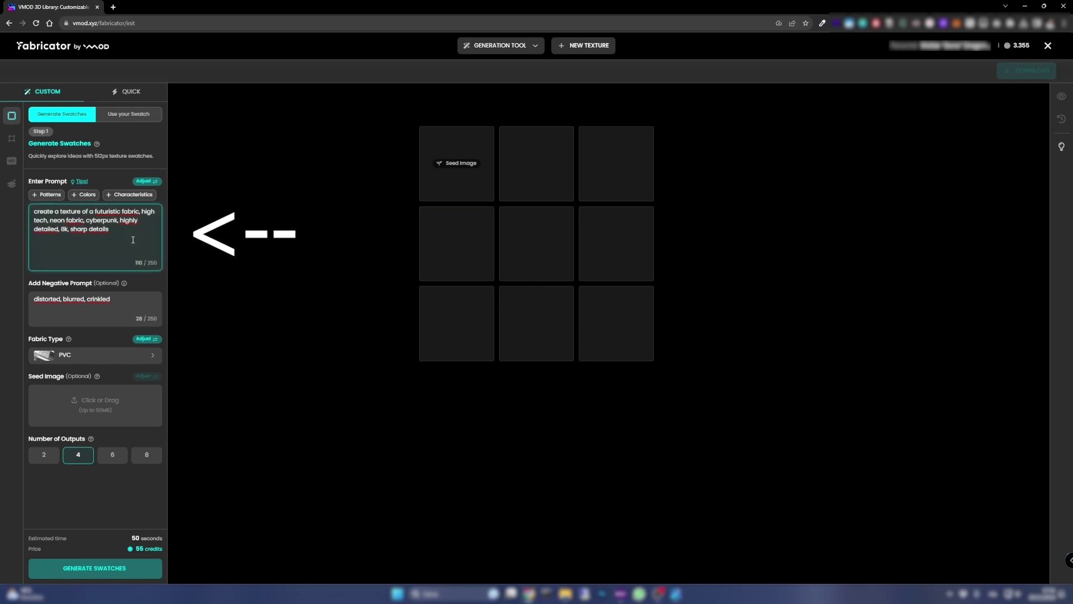
type("high contro")
type(" colors")
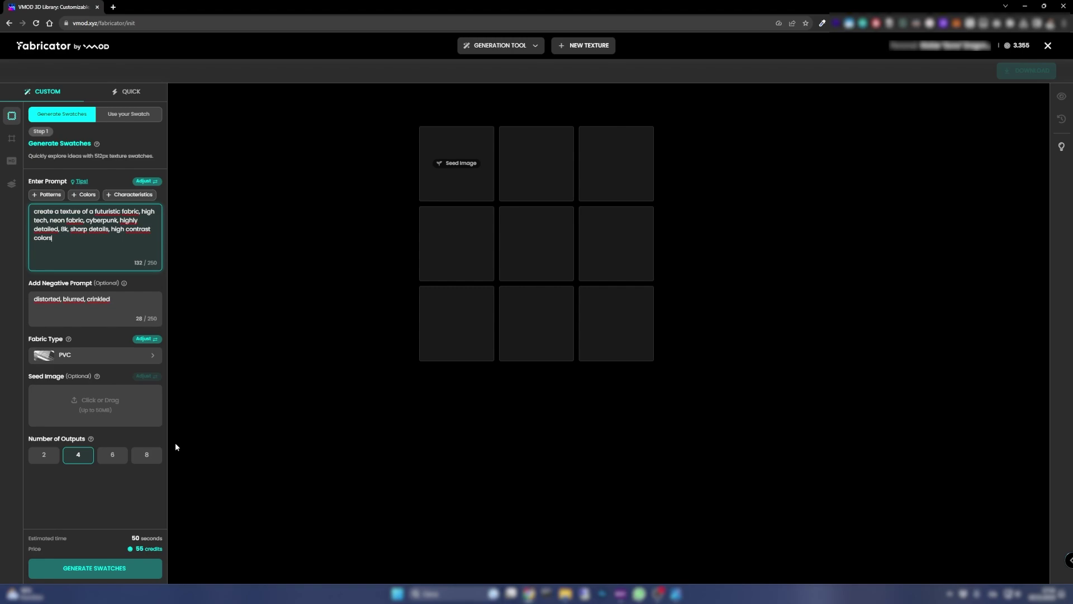
Generate cyberpunk swatches, reuse the purple starburst as seed image, then generate a seeded batch.
left_click(95, 568)
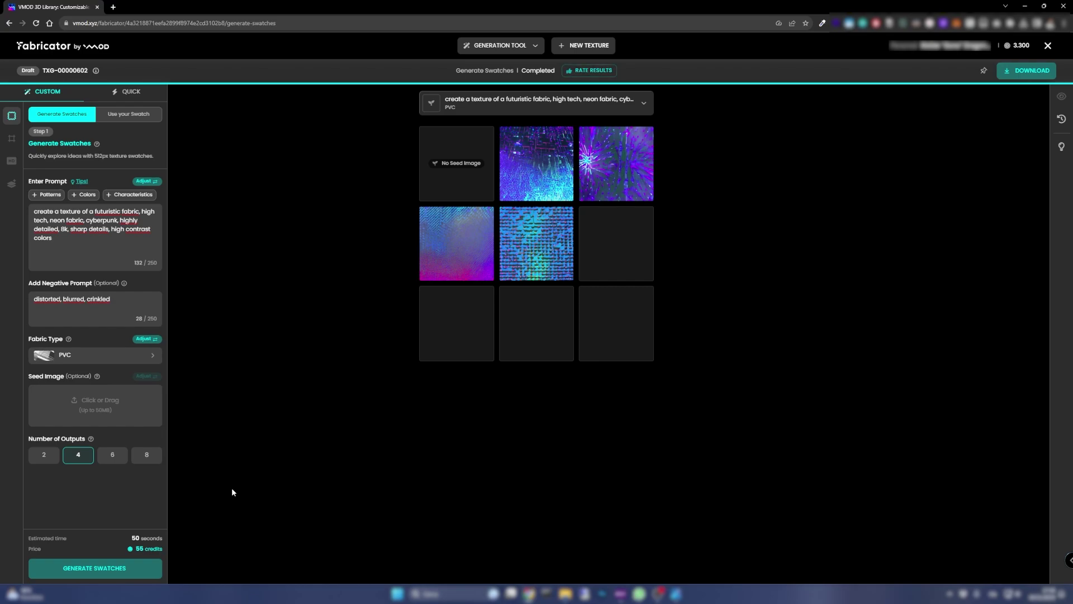
left_click(627, 167)
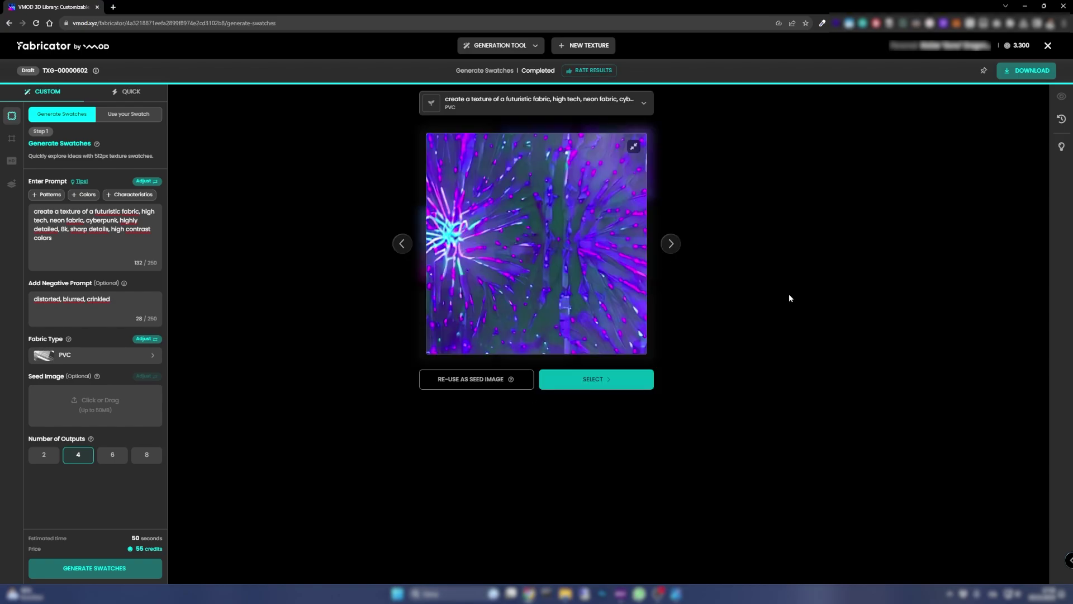
left_click(451, 379)
left_click(496, 374)
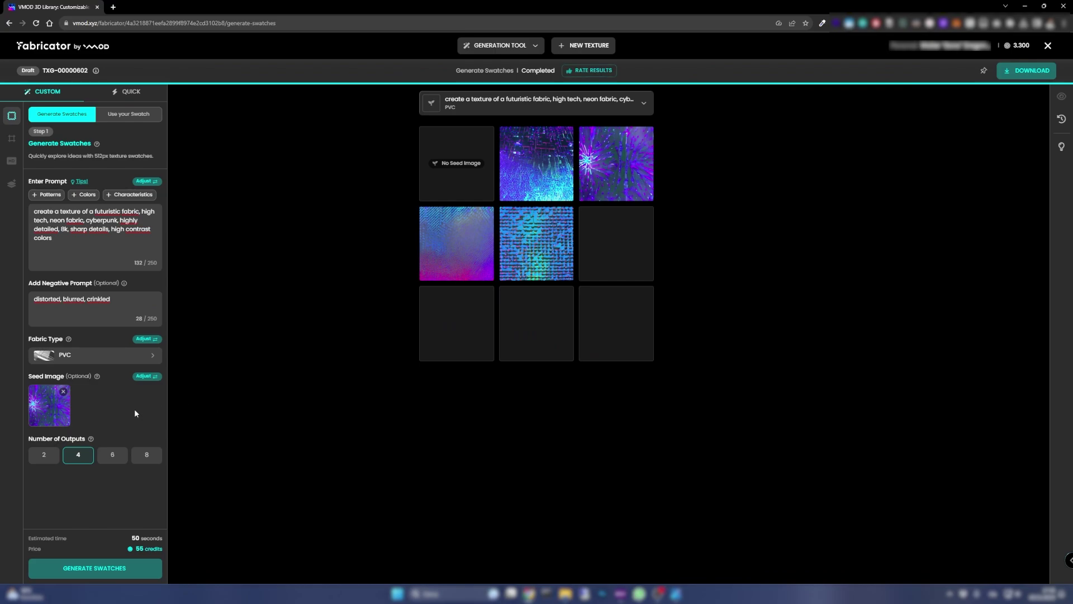
left_click(43, 252)
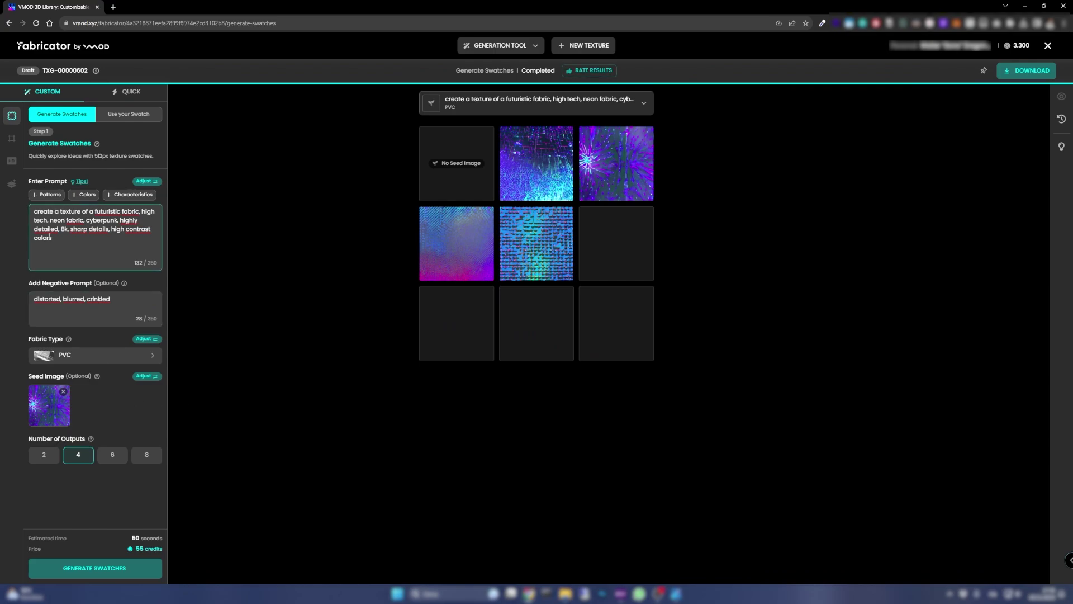
left_click(94, 568)
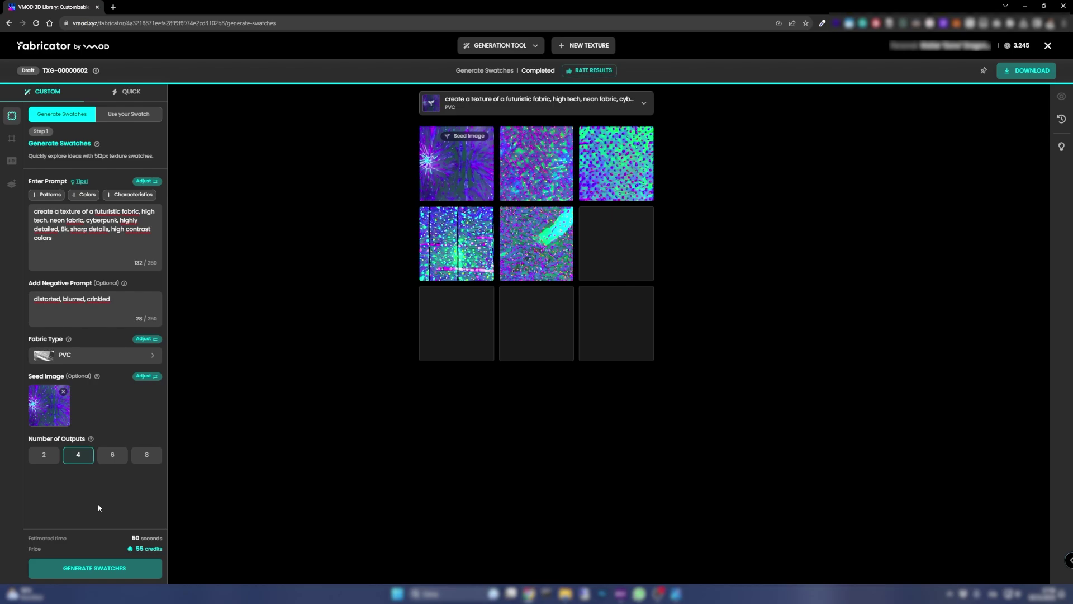
Weight futuristic and tech +1, cyberpunk +2, detailed +3, 8k +1, then generate new swatches.
left_click(534, 182)
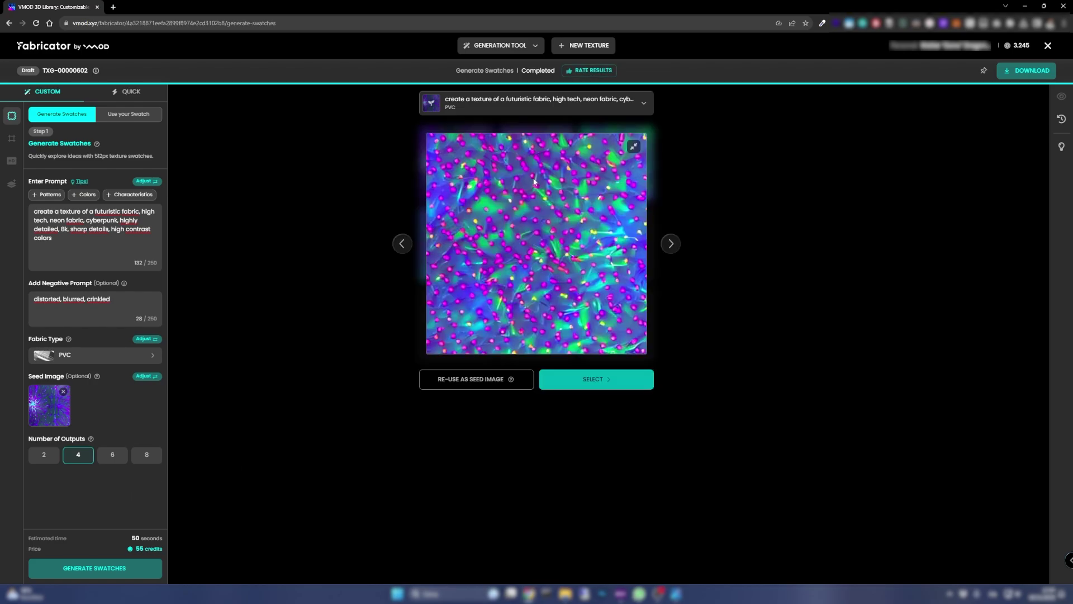
left_click(148, 182)
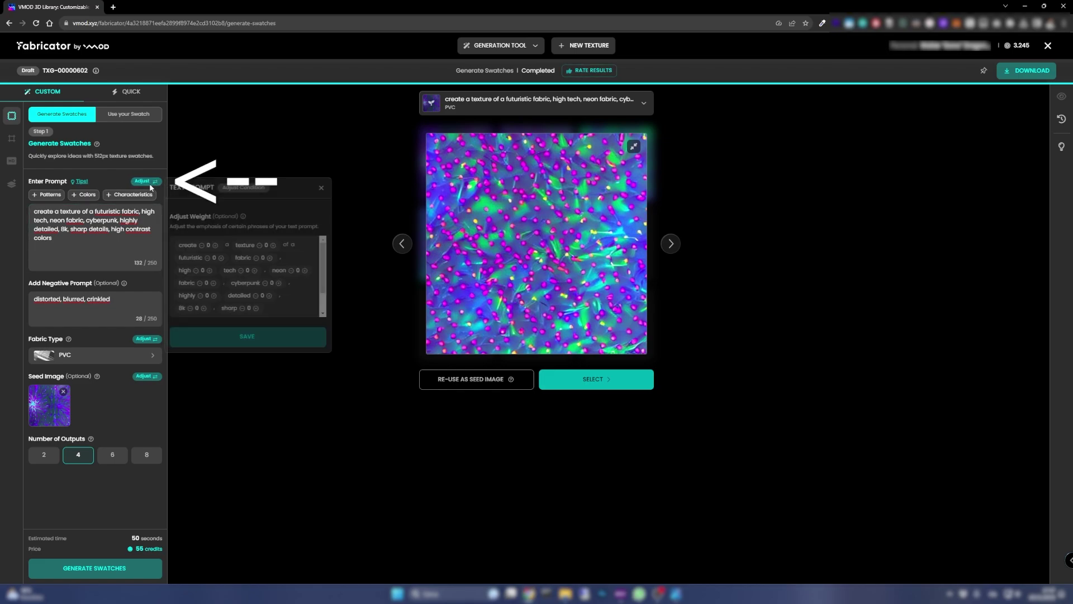
left_click(228, 258)
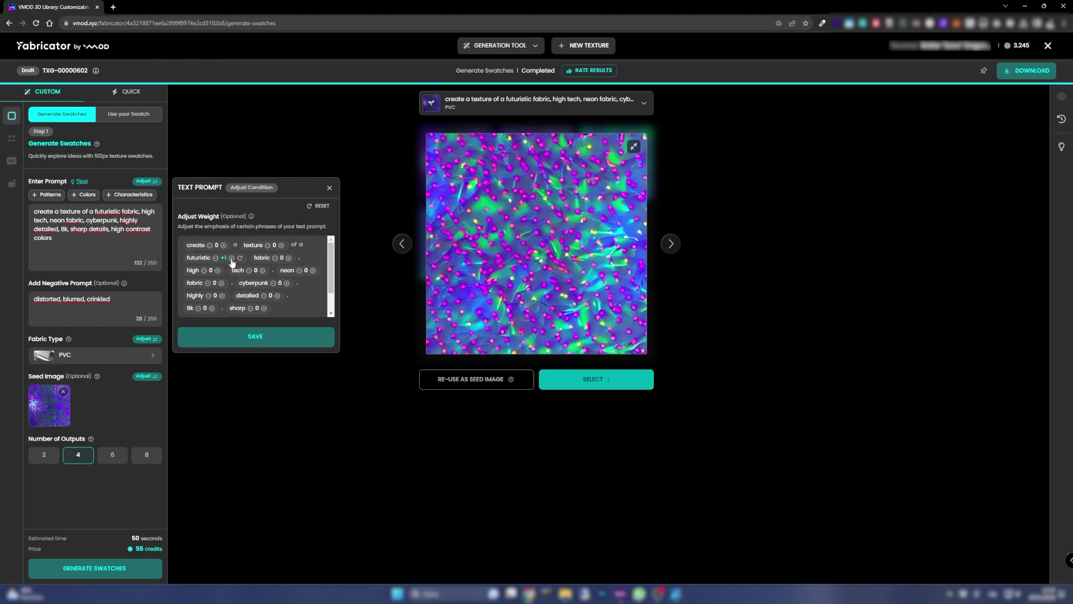
left_click(287, 283)
left_click(291, 283)
left_click(277, 295)
left_click(282, 296)
left_click(281, 296)
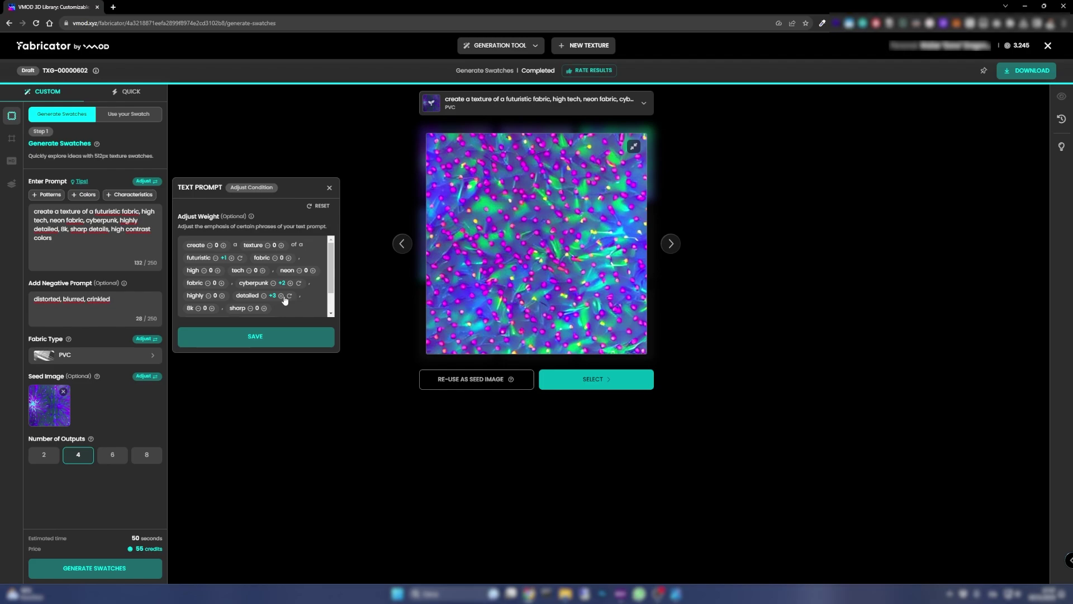
left_click(212, 308)
left_click(262, 270)
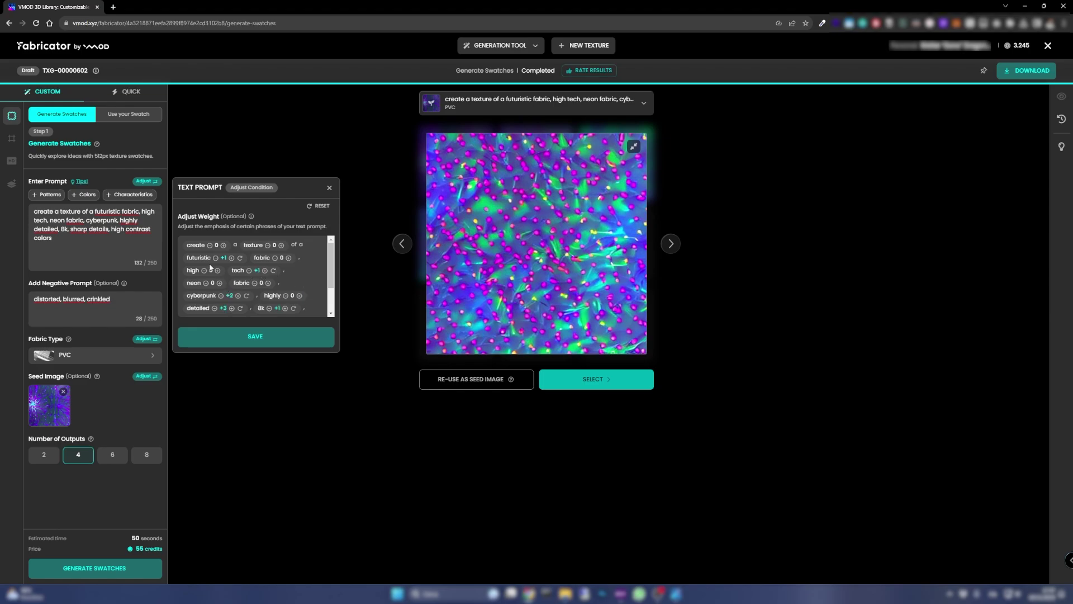
left_click(254, 335)
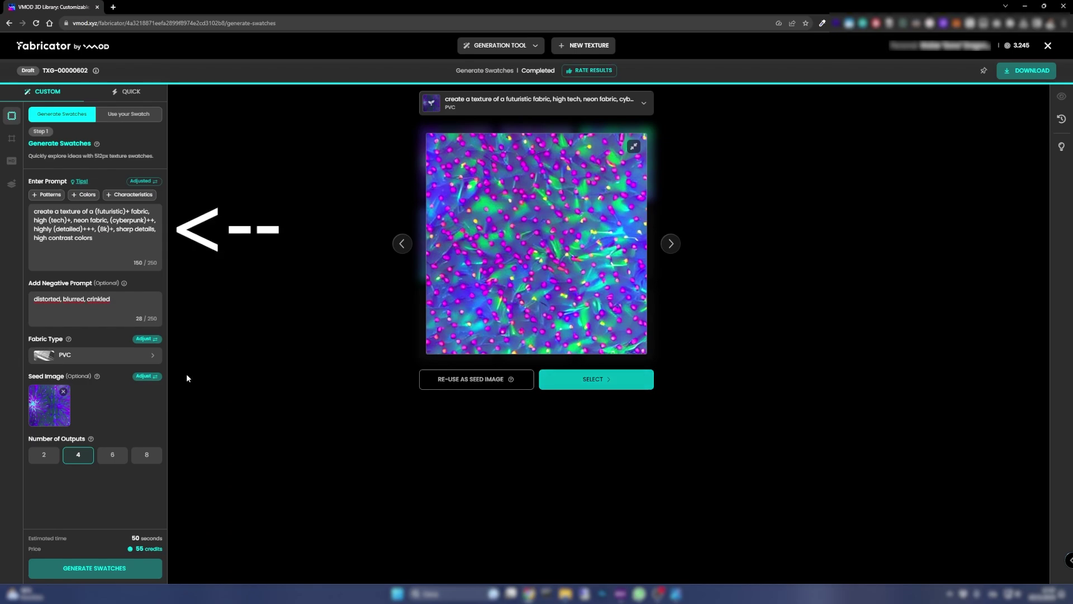
left_click(103, 566)
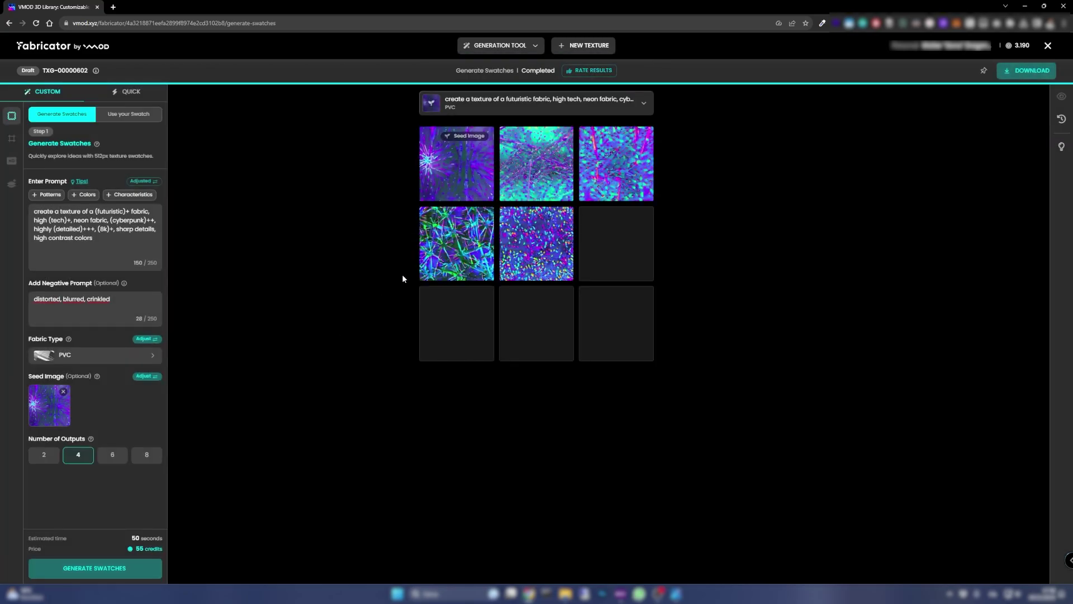
Enlarge the bottom-left green-and-blue neon swatch and select it for seamless tiling.
left_click(425, 265)
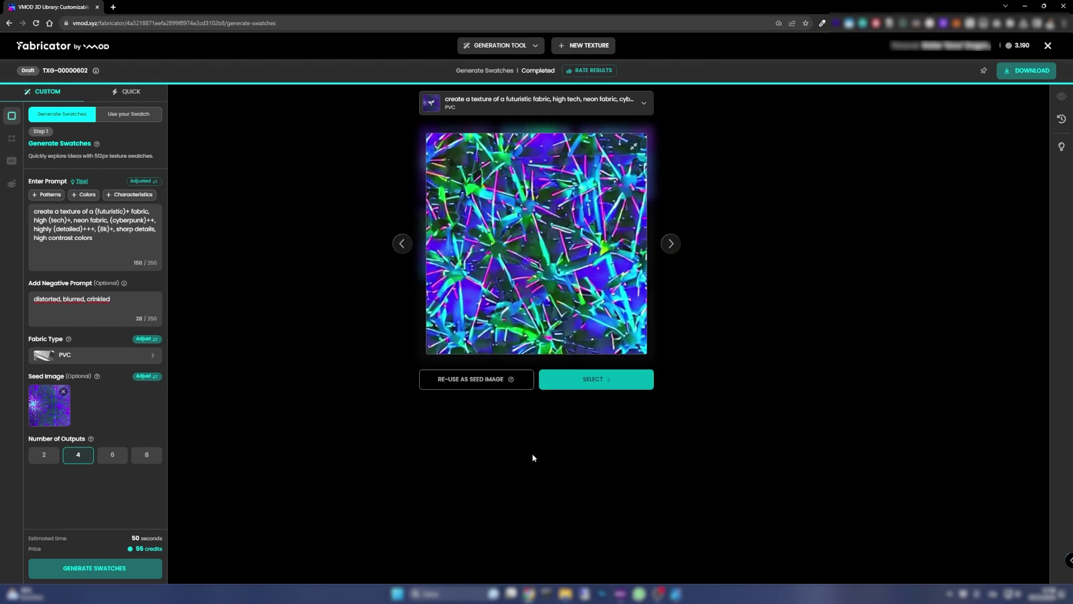
left_click(580, 383)
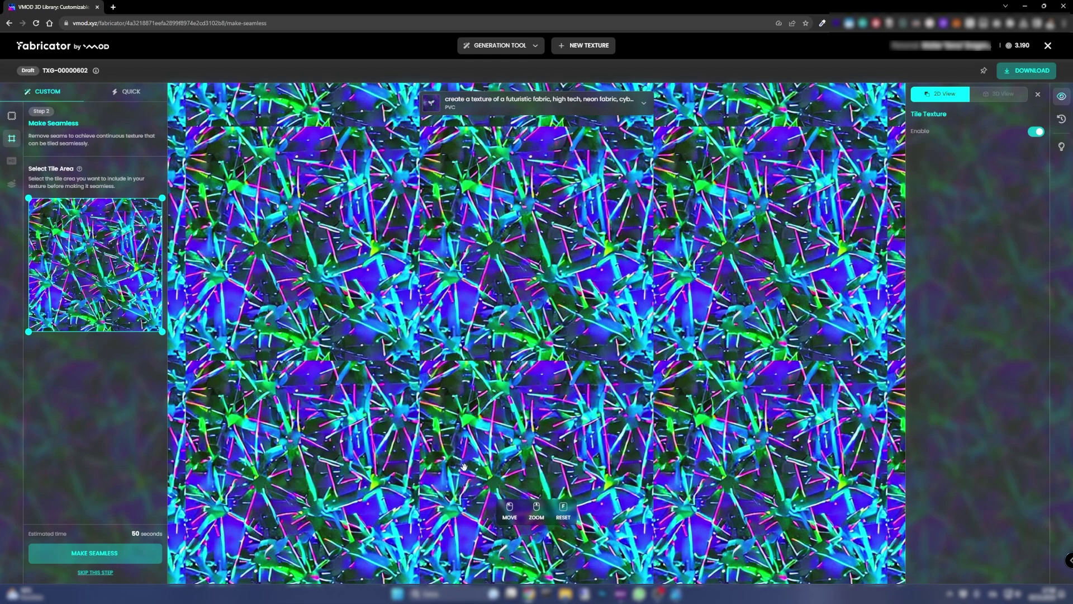
Make the neon texture seamless, redo it with the tile area narrowed from the left, and check the tiling.
left_click(95, 550)
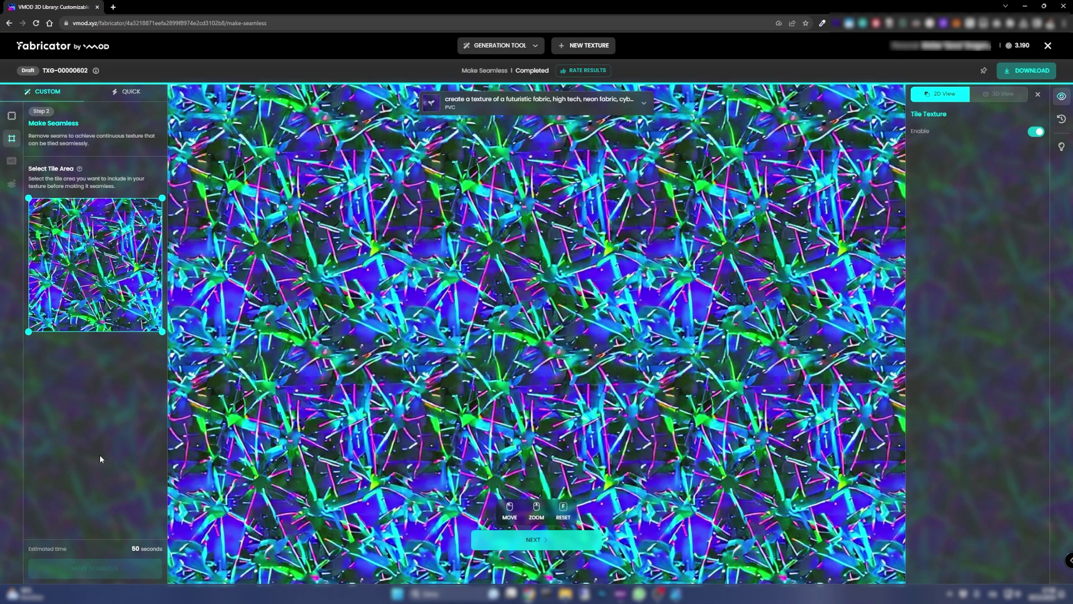
scroll(326, 406, "down", 2)
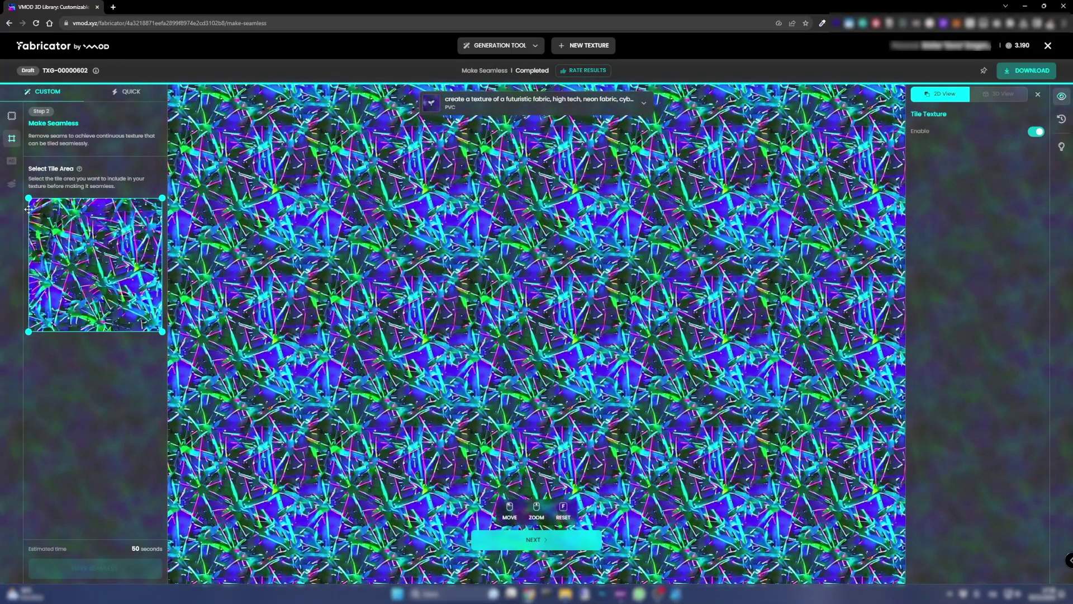
left_click_drag(29, 211, 48, 228)
left_click(523, 543)
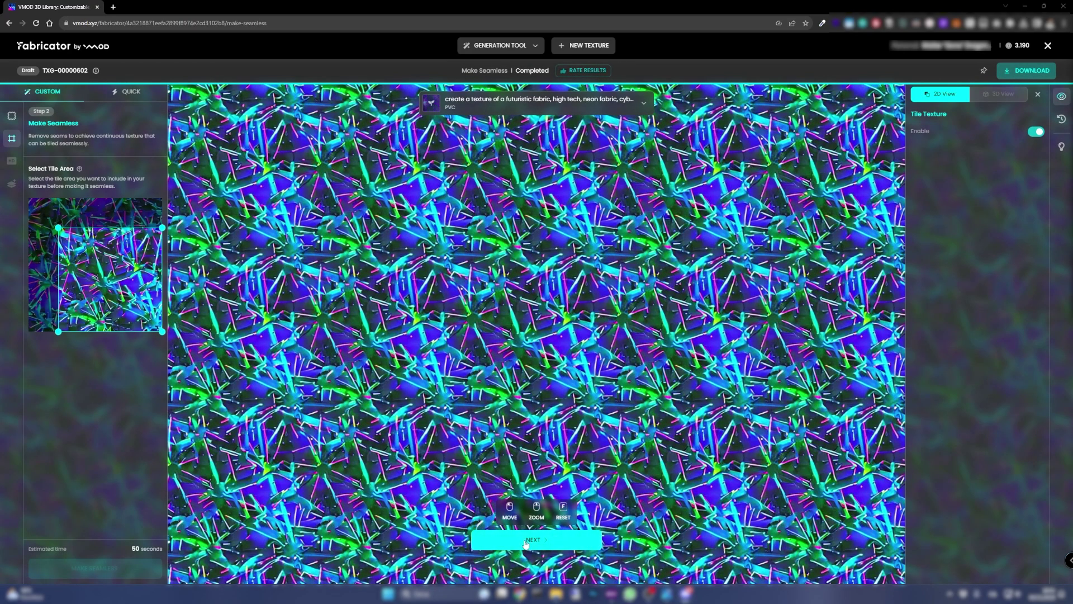
left_click_drag(609, 252, 671, 290)
Upscale the seamless neon texture to 2K.
left_click(553, 541)
left_click(78, 178)
left_click(132, 553)
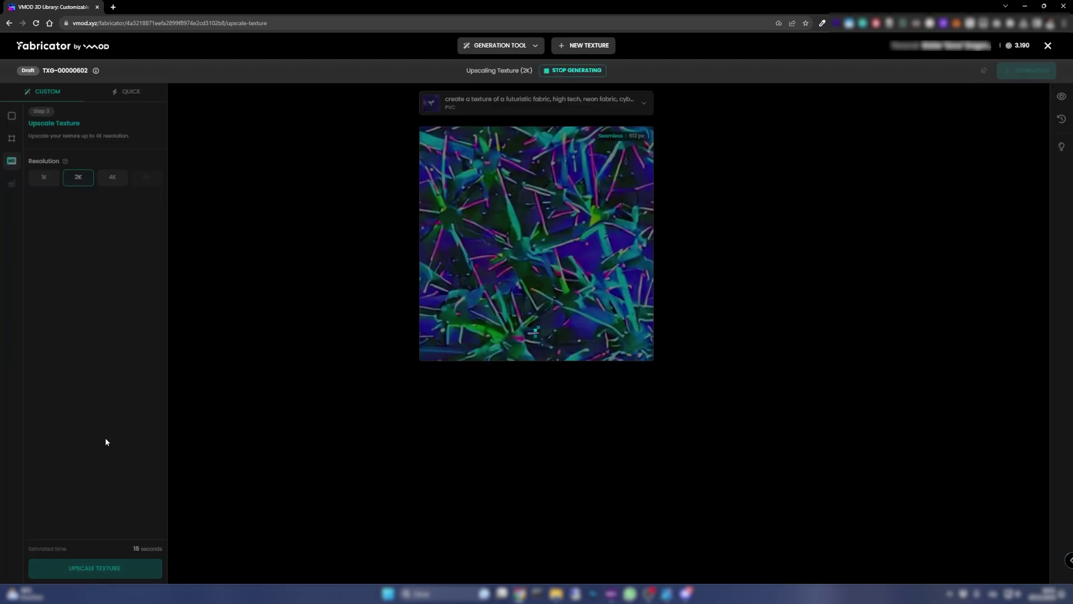
Generate metallic PBR maps for the neon texture.
left_click(537, 380)
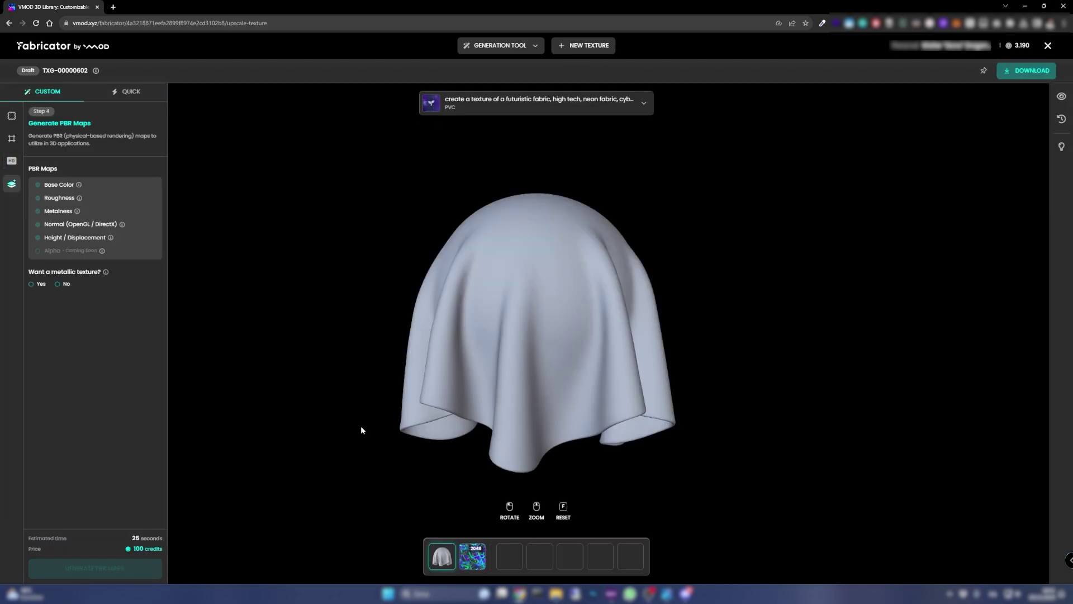
left_click(30, 284)
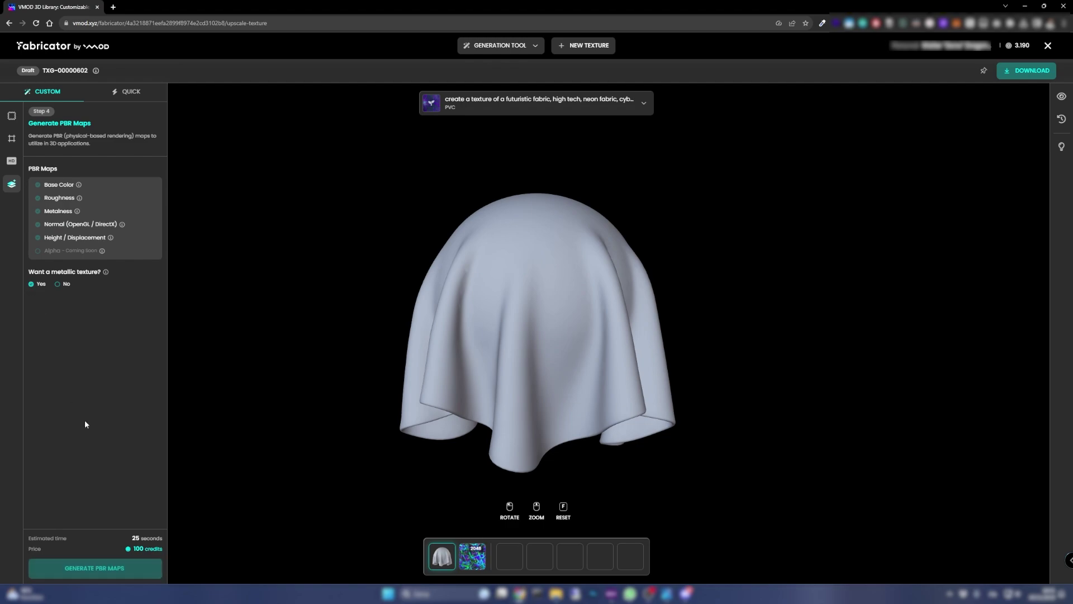
left_click(103, 569)
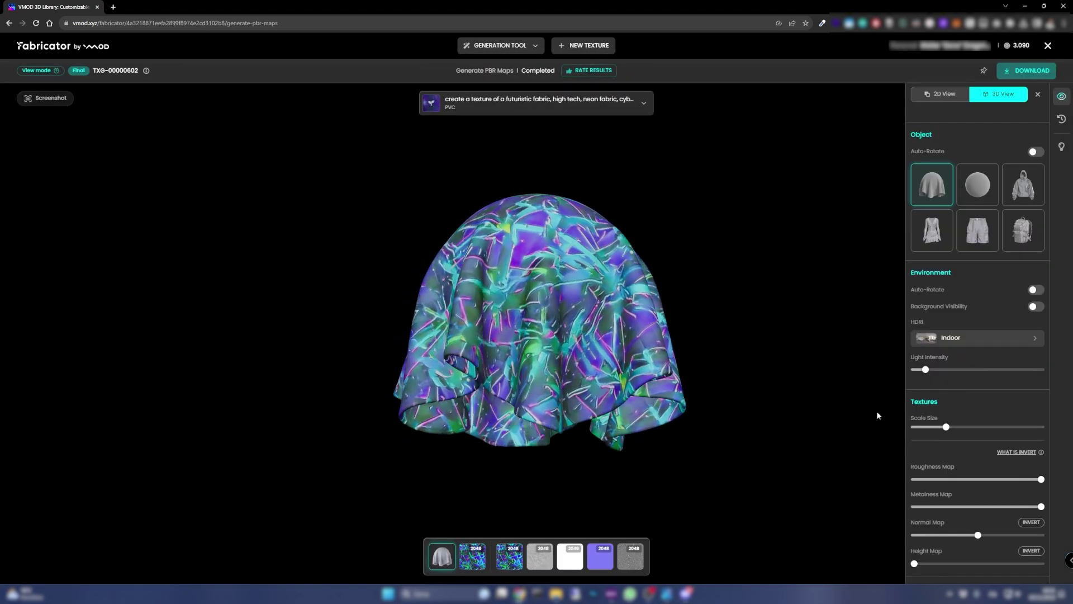
Lower normal strength slightly, roughness to about a quarter, and metalness to about half.
left_click_drag(978, 535, 969, 535)
left_click_drag(1041, 479, 946, 479)
scroll(623, 322, "up", 3)
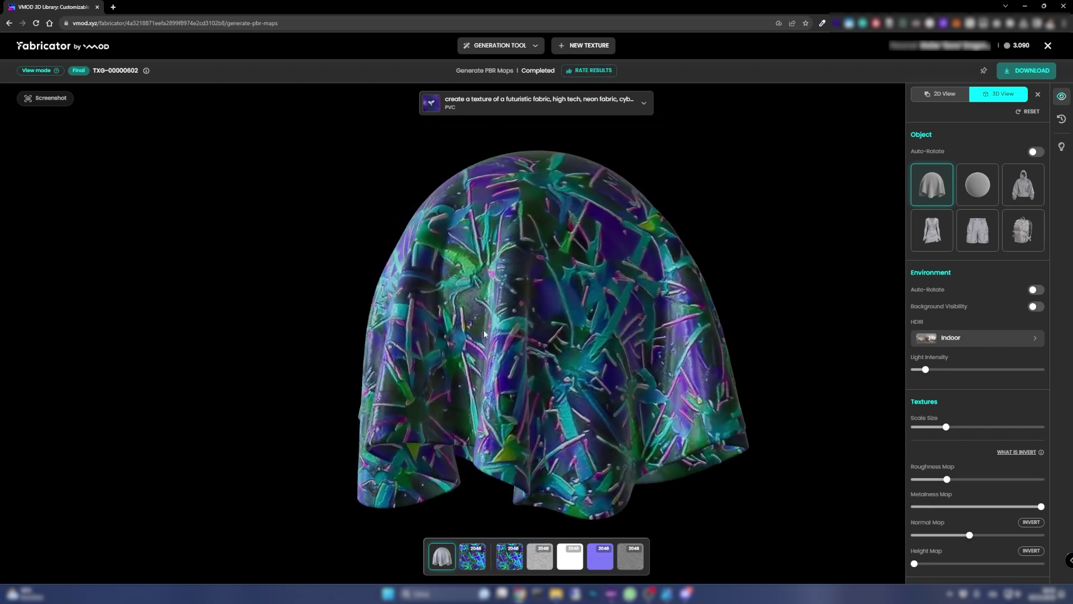
left_click_drag(1041, 507, 977, 506)
scroll(774, 339, "down", 3)
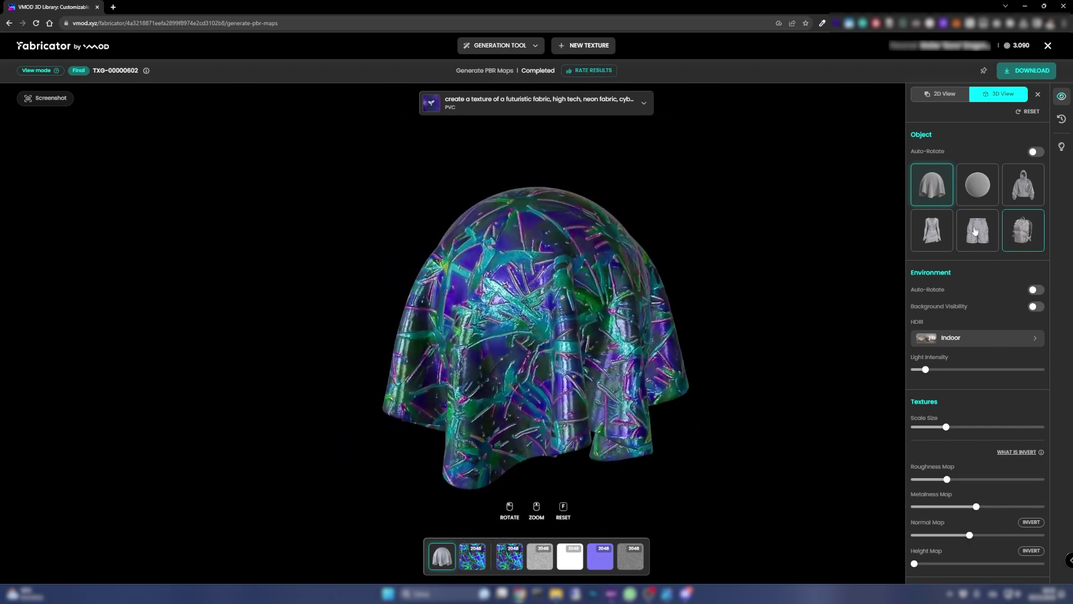
Preview the neon texture on the hoodie with a slightly larger scale, then on the shorts.
left_click(1023, 185)
left_click_drag(720, 318, 862, 344)
left_click_drag(946, 426, 1044, 414)
left_click(977, 230)
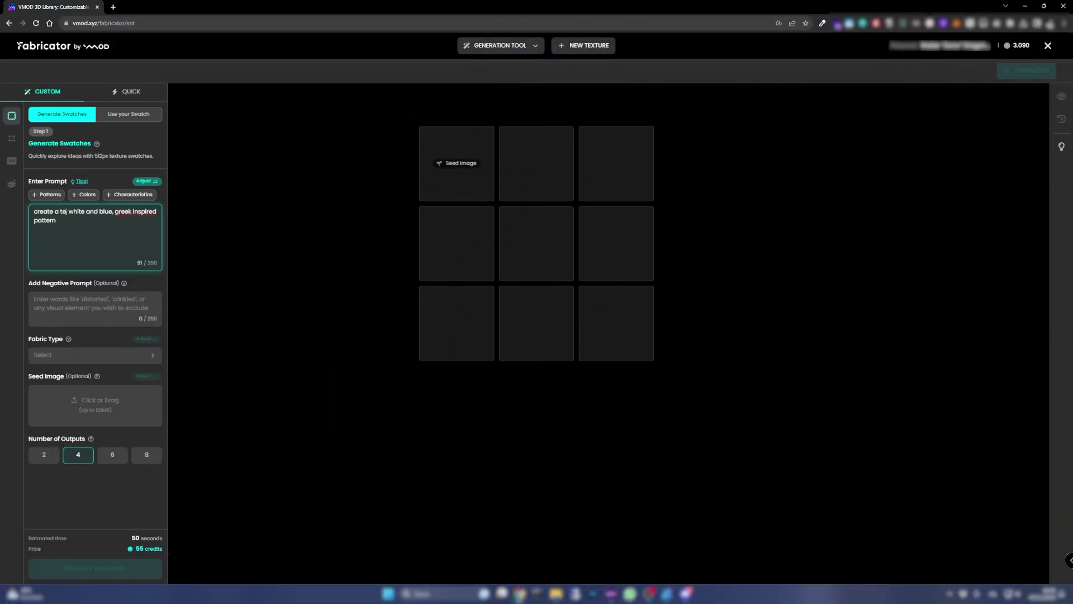
Edit the prompt to add 'geometric' and join the words into 'greek-inspired'.
key("BackSpace")
key("BackSpace")
type("geometric")
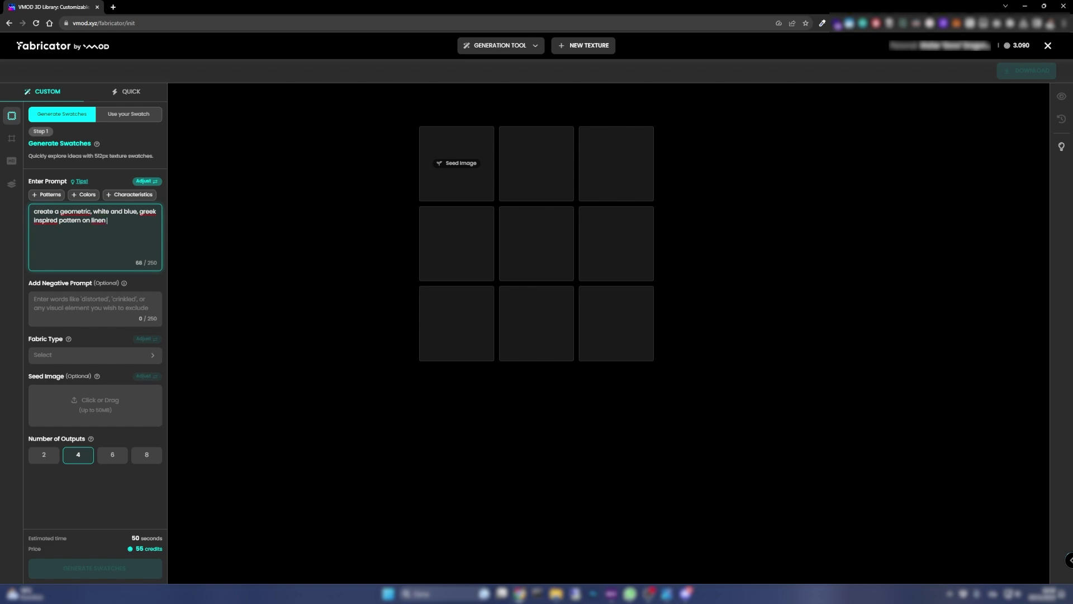
left_click(160, 182)
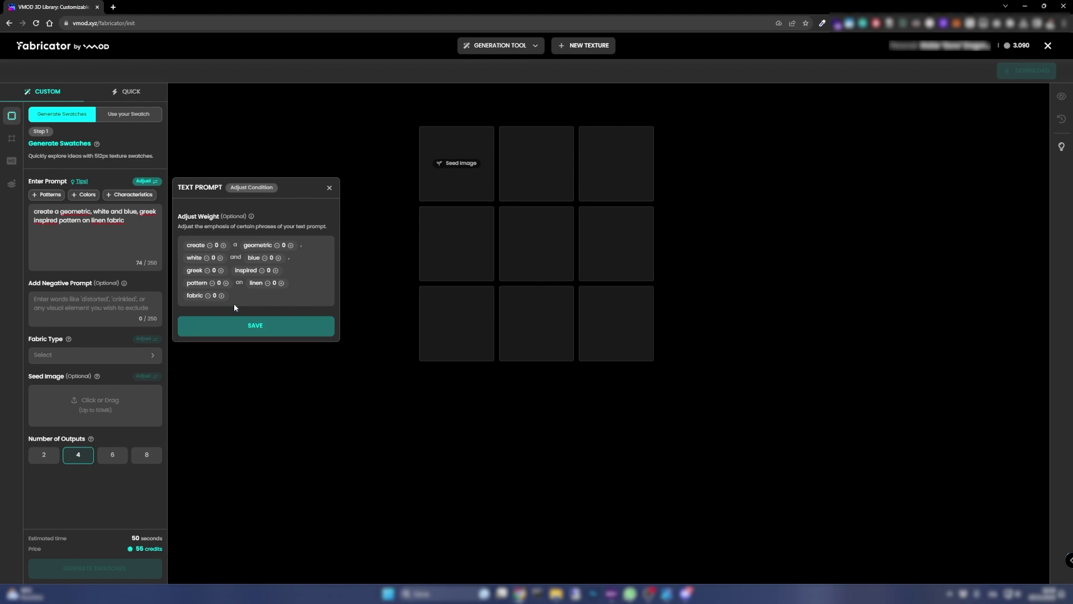
type("-")
key("Delete")
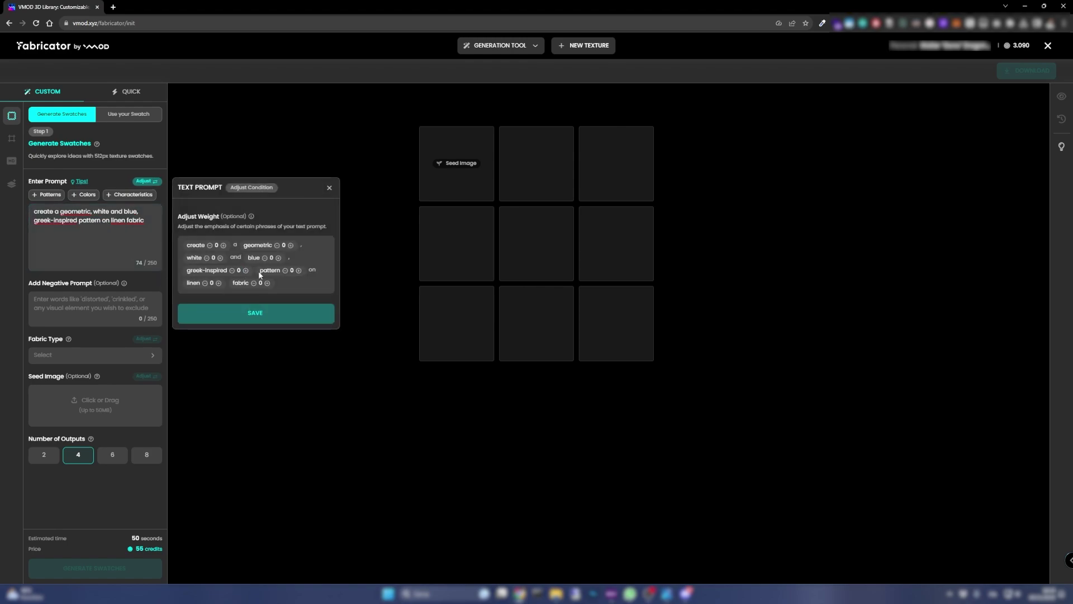
left_click(108, 303)
Enter negative prompt 'distorted, crinkled', set fabric type to Plain, and generate four swatches.
left_click(108, 303)
type("distorted, crinkled")
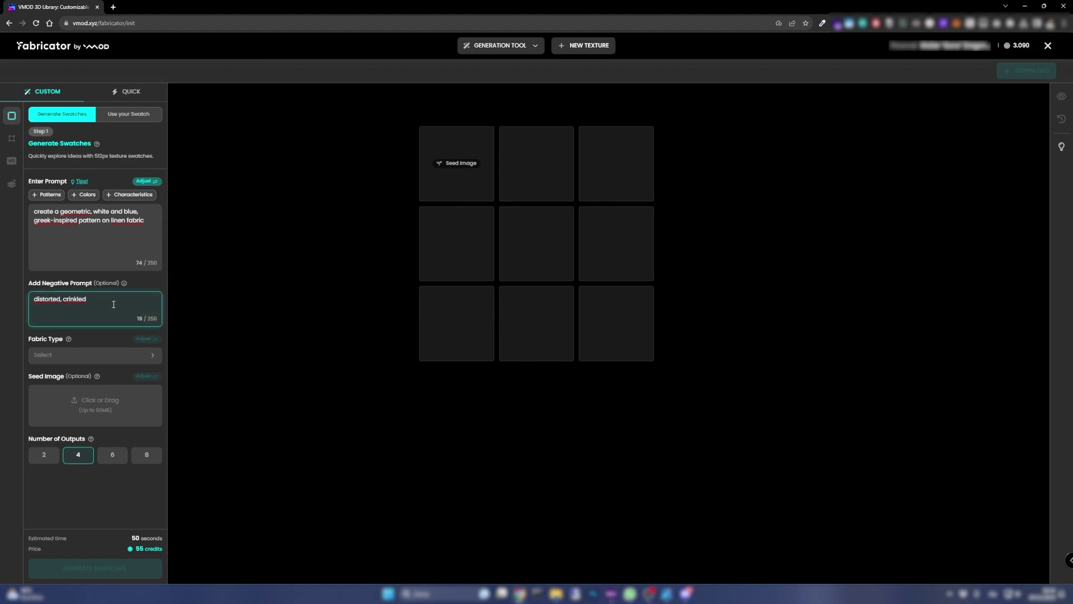
left_click(95, 355)
scroll(251, 447, "down", 5)
left_click(252, 376)
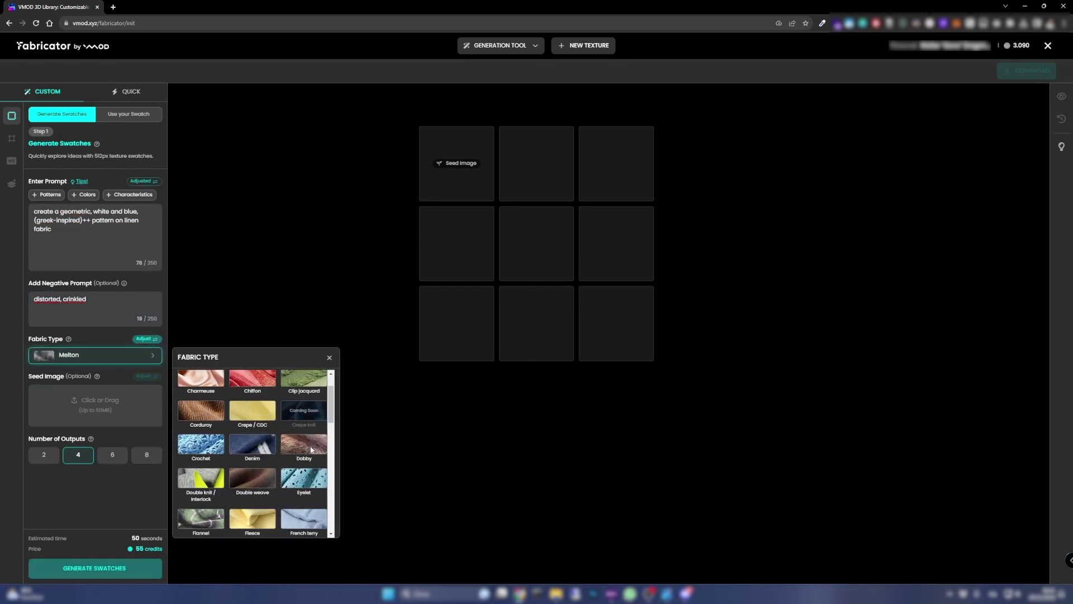
scroll(277, 478, "down", 3)
scroll(262, 458, "up", 3)
left_click(252, 436)
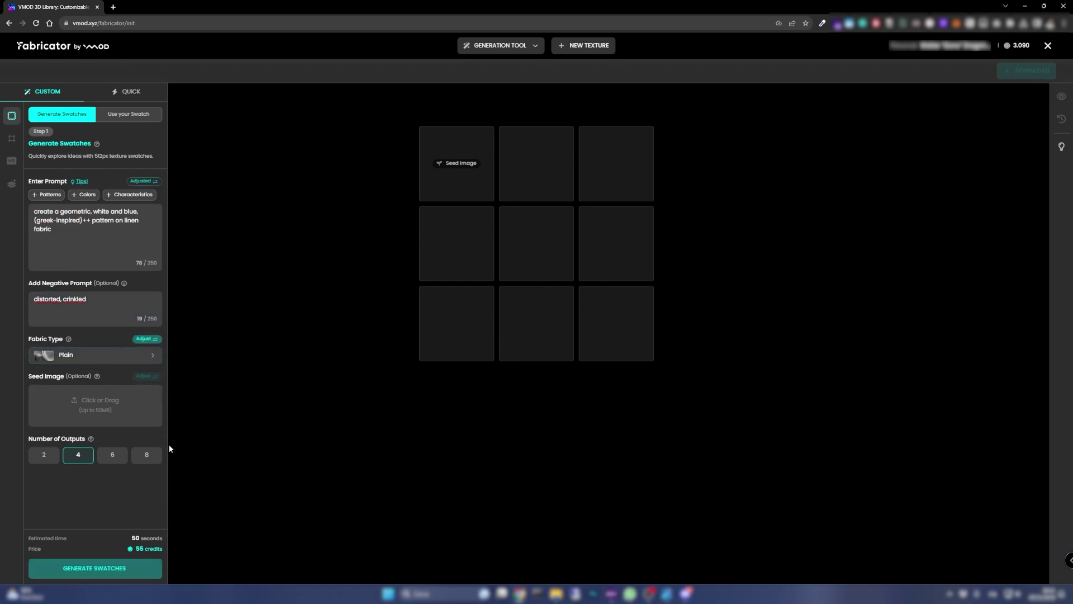
left_click(95, 568)
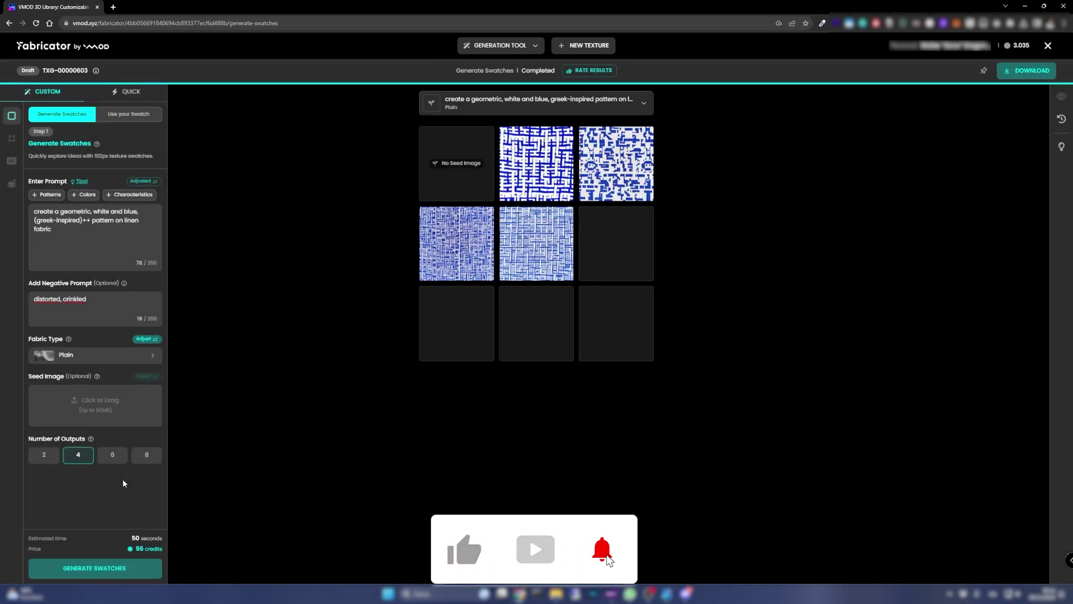
Browse the blue-and-white swatches and reuse the first one as the seed image.
left_click(537, 163)
left_click(672, 243)
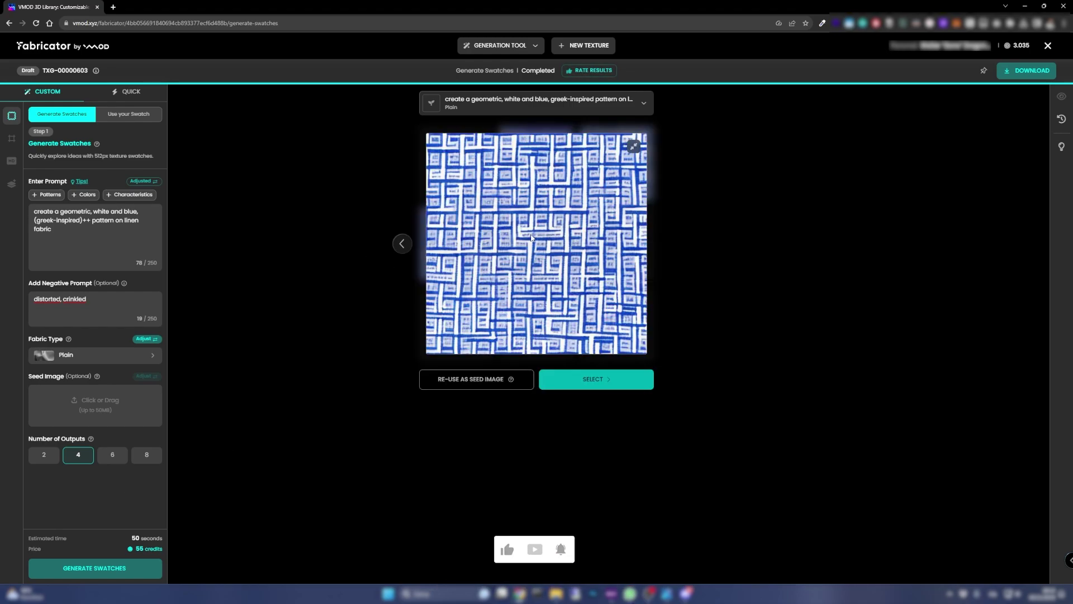
left_click(401, 244)
left_click(401, 244)
left_click(671, 243)
left_click(401, 244)
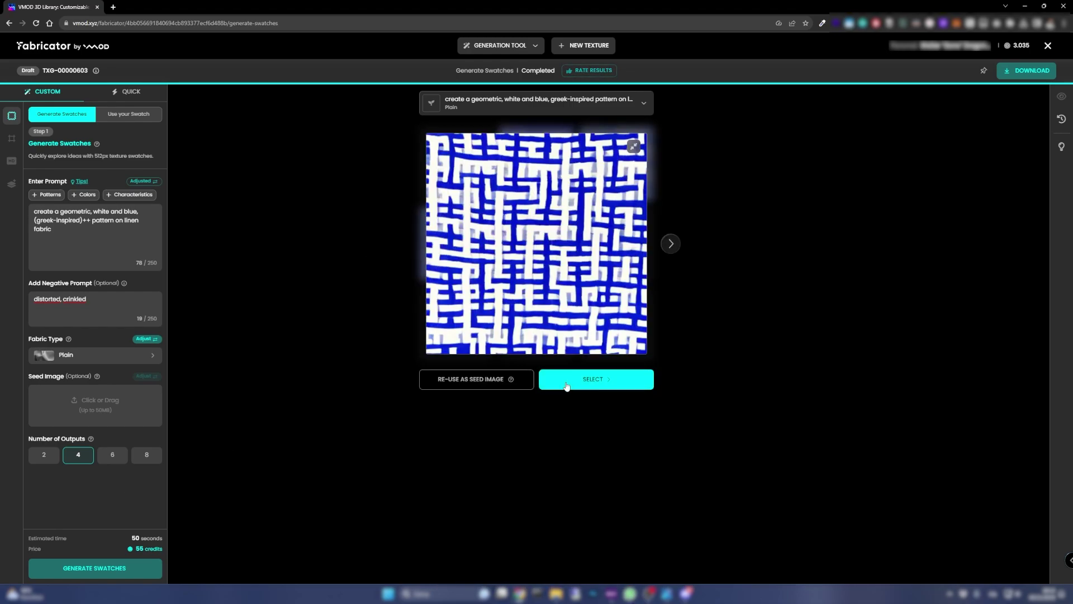
left_click(491, 380)
left_click(492, 378)
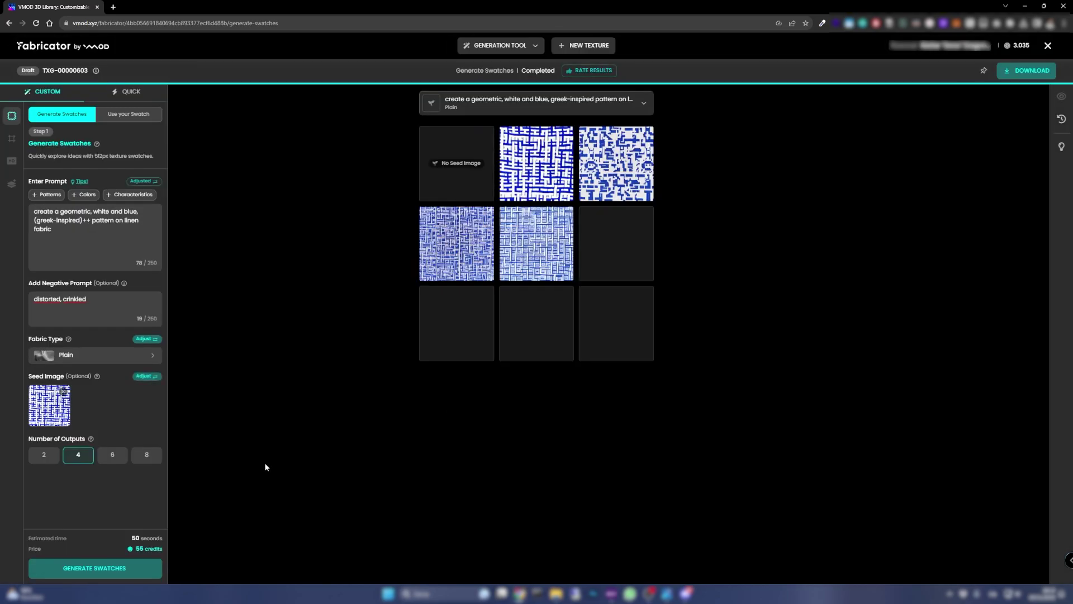
Generate seeded swatches and select the fifth, a blue-and-white maze pattern.
left_click(66, 567)
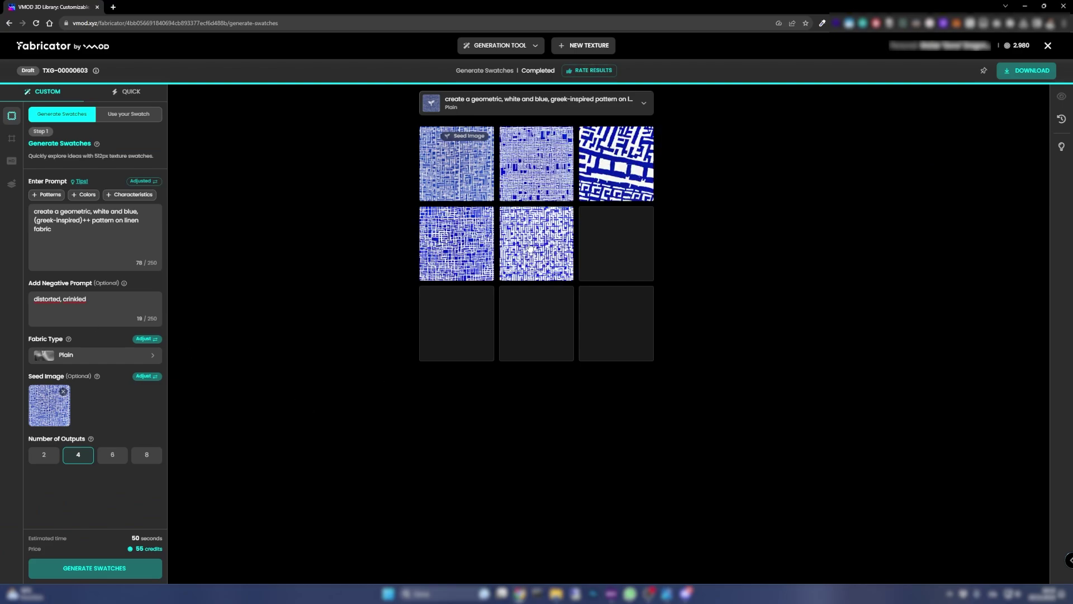
left_click(530, 248)
left_click(585, 385)
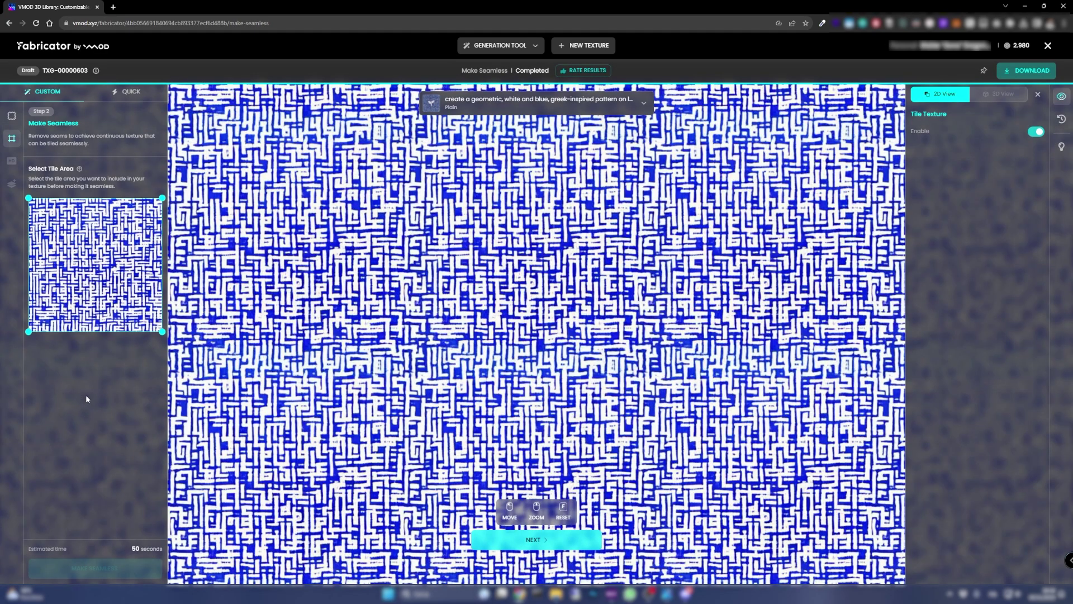
Accept the seamless maze tile, upscale it to 1K, and generate non-metallic PBR maps.
left_click(503, 539)
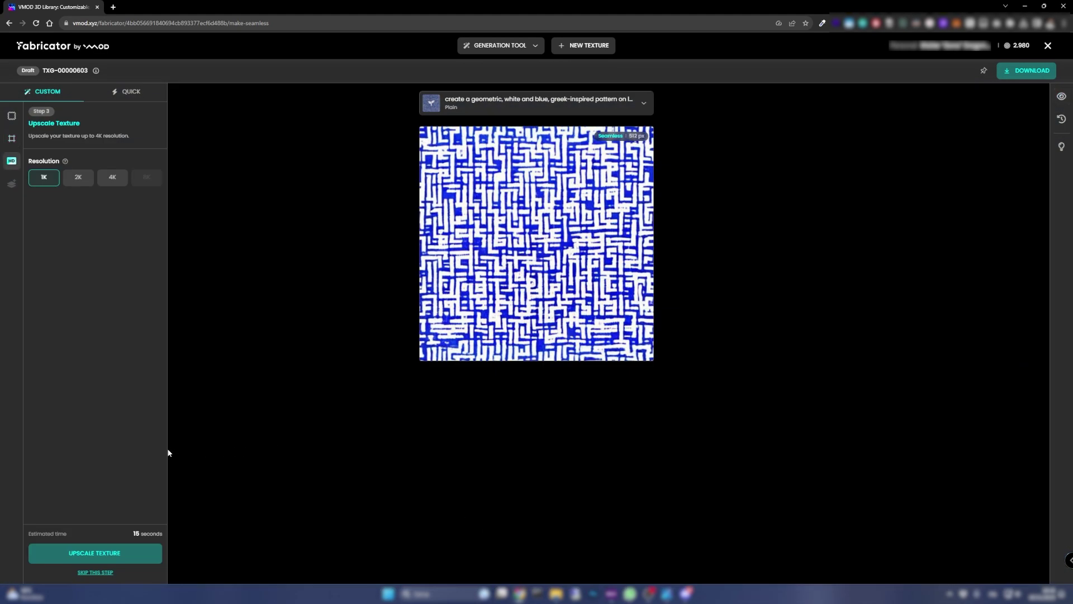
left_click(94, 552)
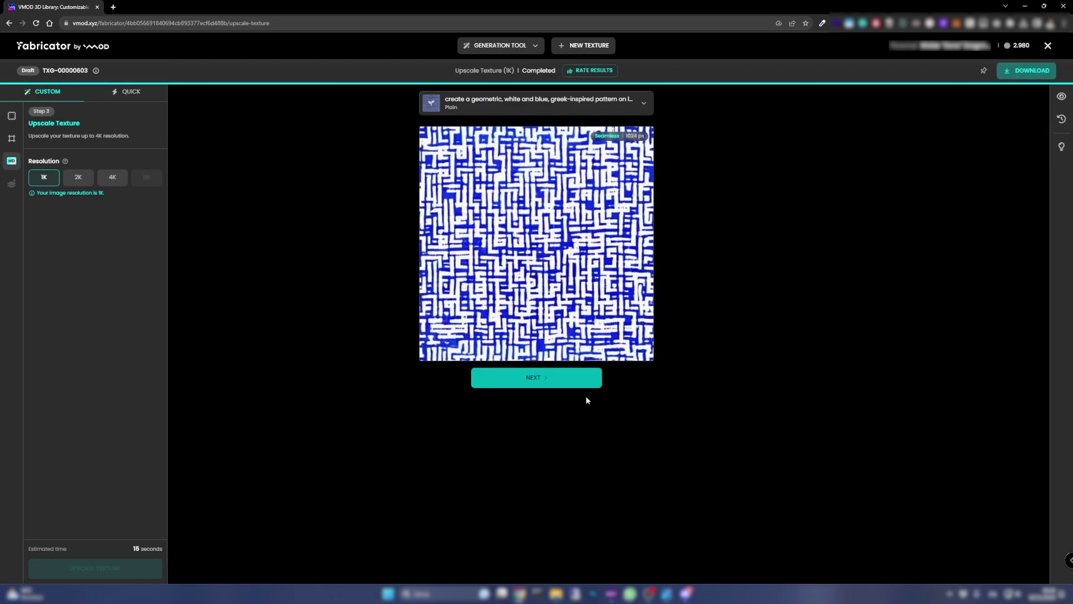
left_click(531, 378)
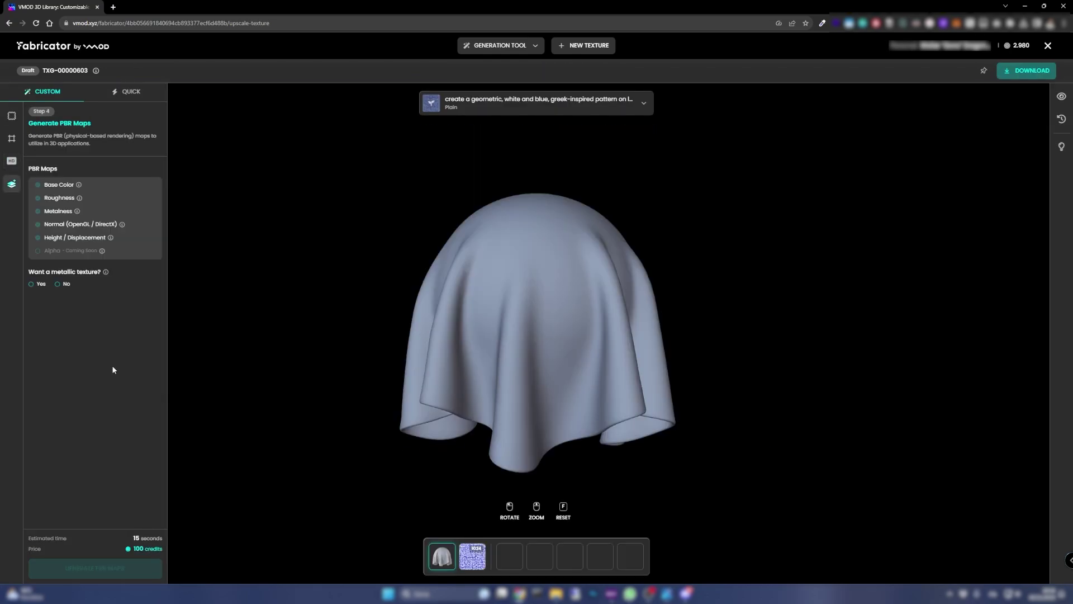
left_click(57, 284)
left_click(88, 562)
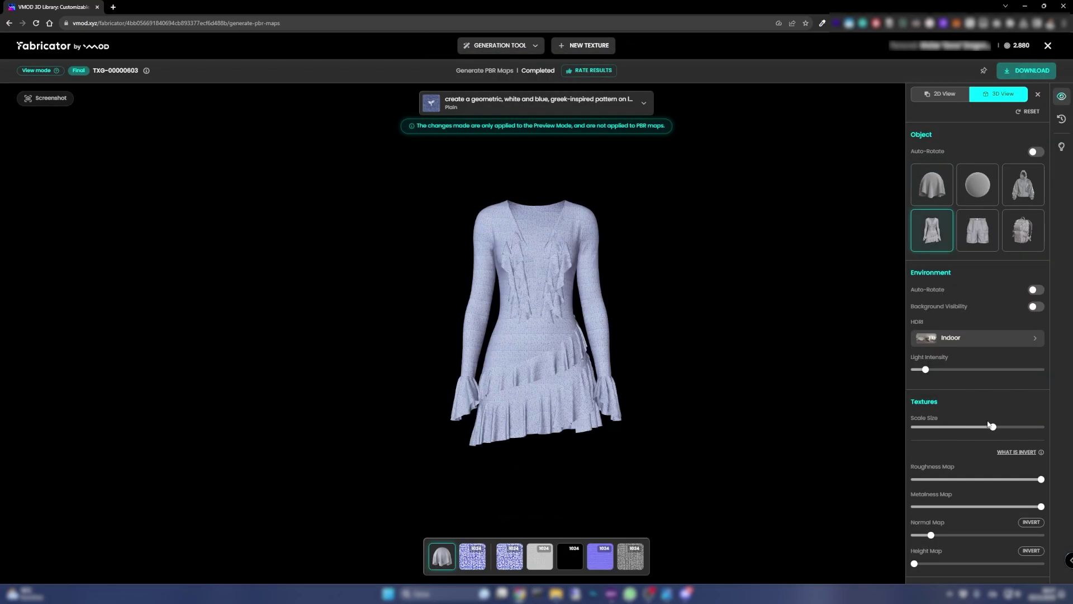
Lower the Scale Size so the Greek maze pattern appears larger on the dress.
left_click_drag(991, 425, 938, 427)
left_click_drag(537, 313, 774, 309)
scroll(486, 341, "up", 5)
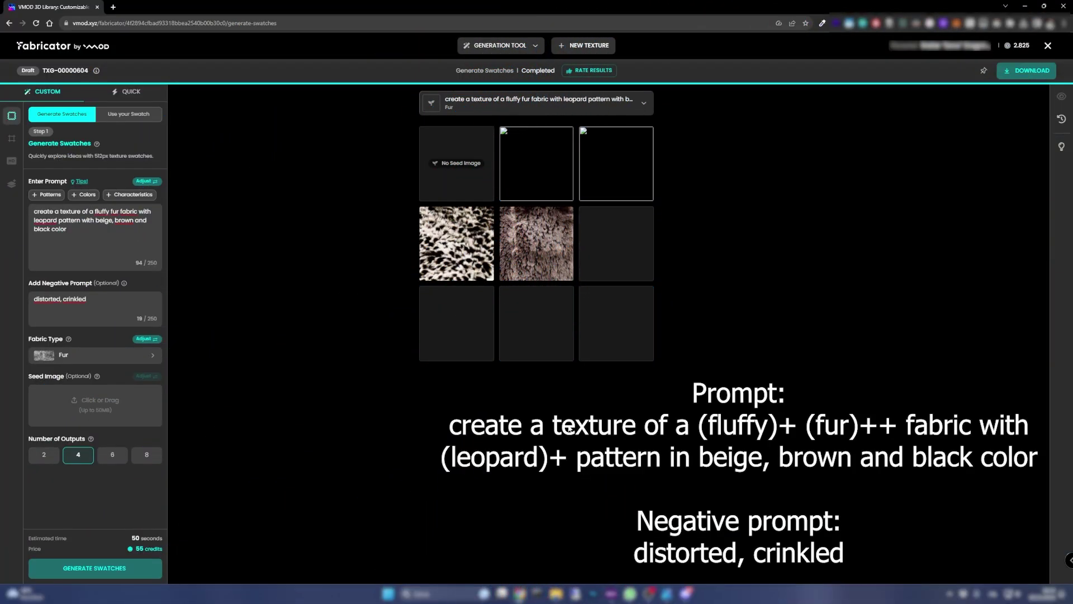
Weight the prompt as (fluffy)++ (fur)+ (leopard)+, save, and generate new leopard fur swatches.
left_click(534, 193)
left_click(750, 242)
left_click(146, 181)
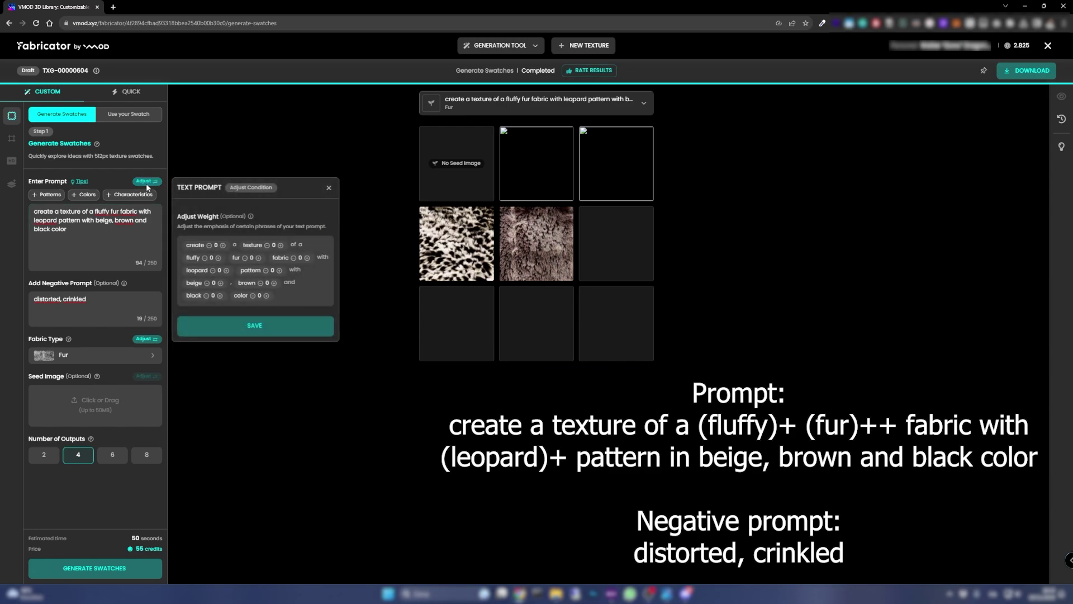
left_click(218, 258)
left_click(270, 259)
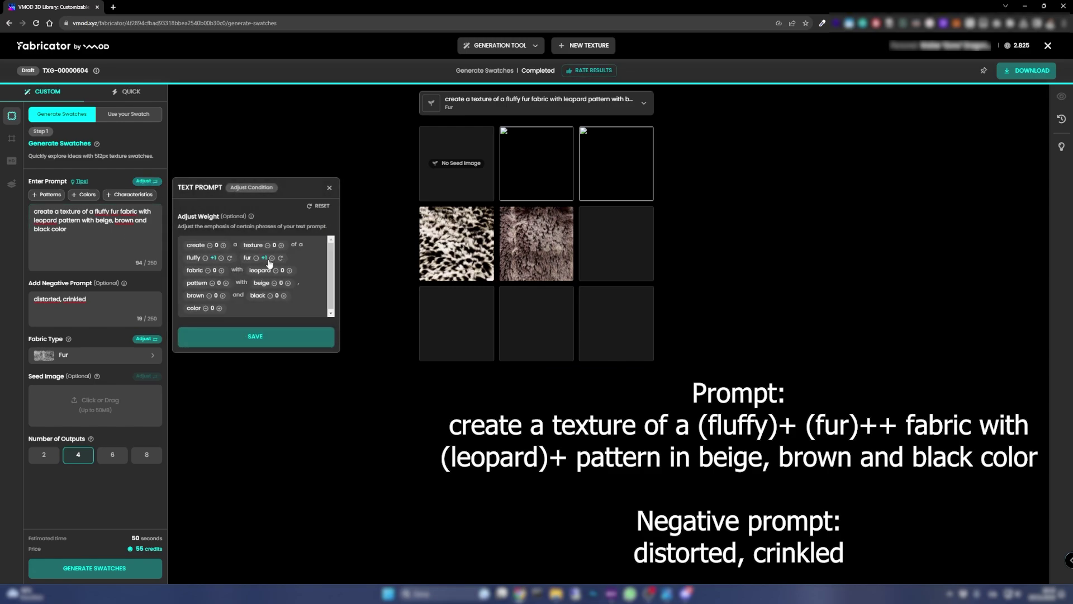
left_click(222, 258)
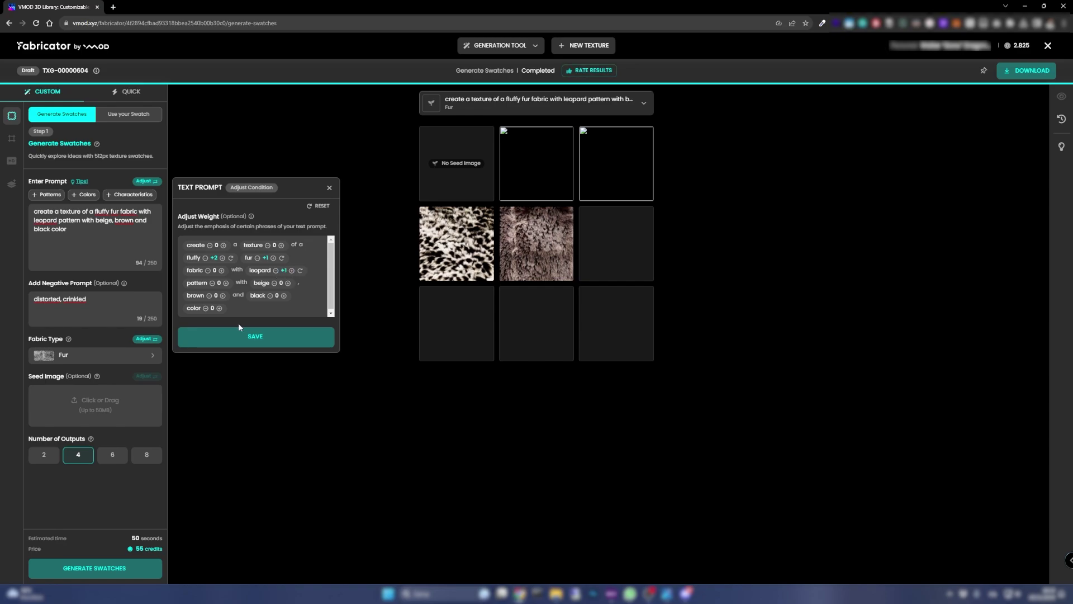
left_click(246, 338)
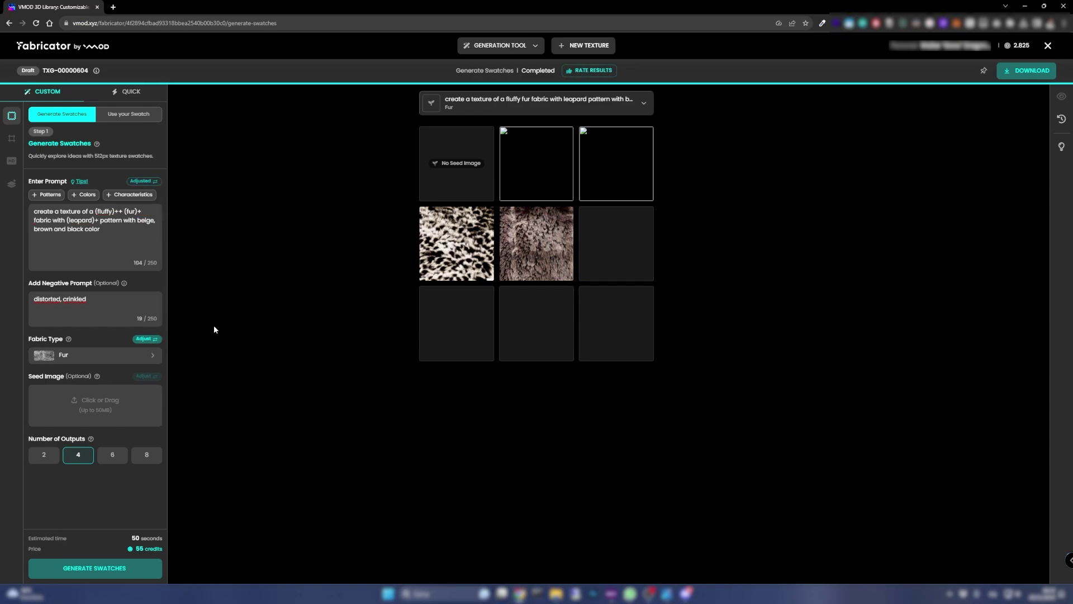
left_click(112, 568)
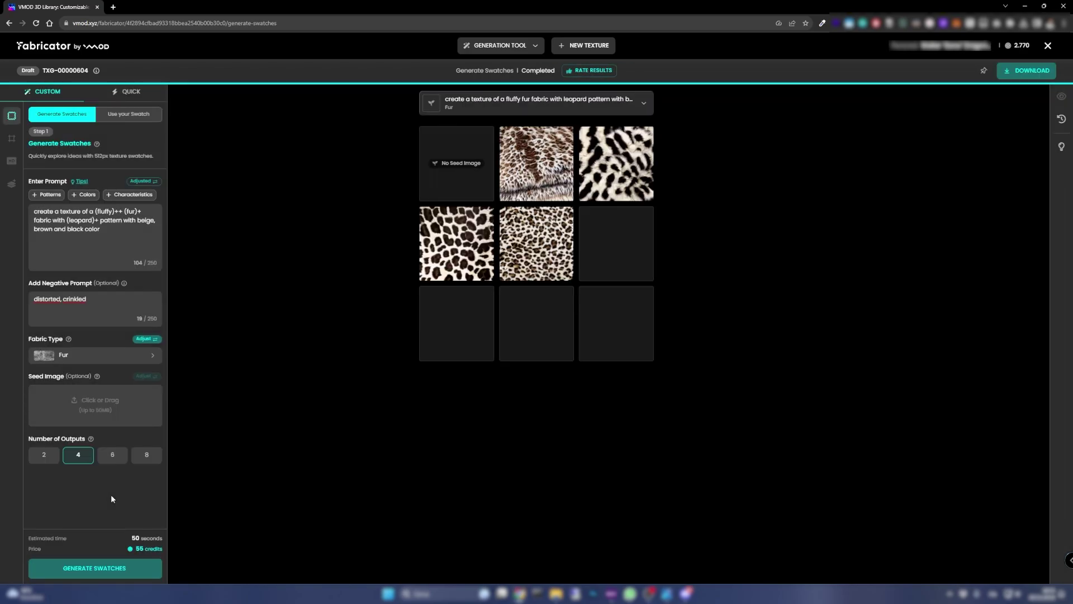
left_click(540, 256)
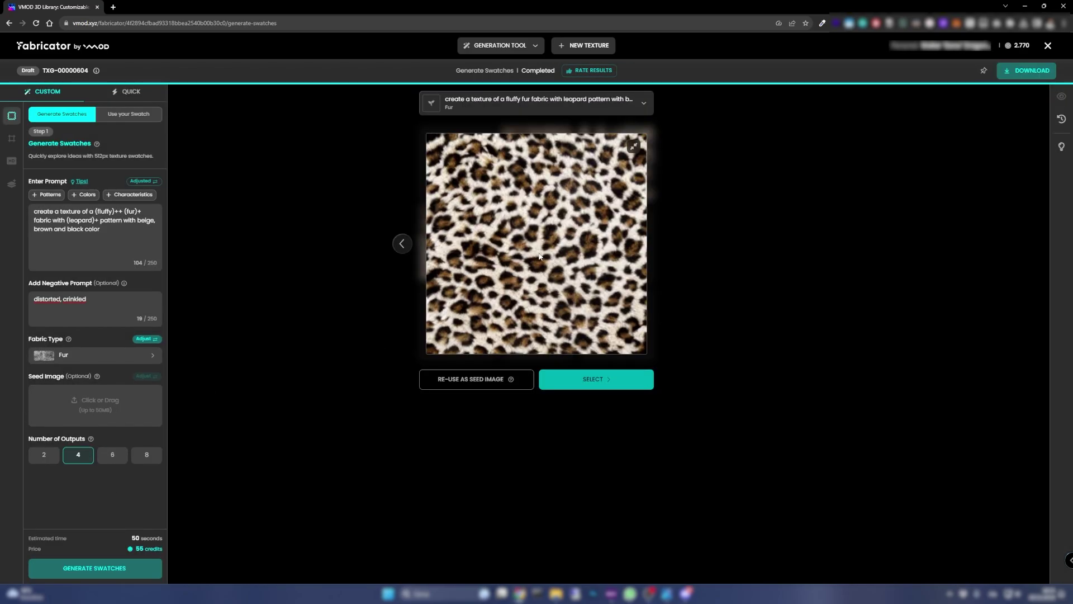
Select the middle leopard swatch, make it seamless from a shrunken tile area, and choose 4K.
left_click(601, 381)
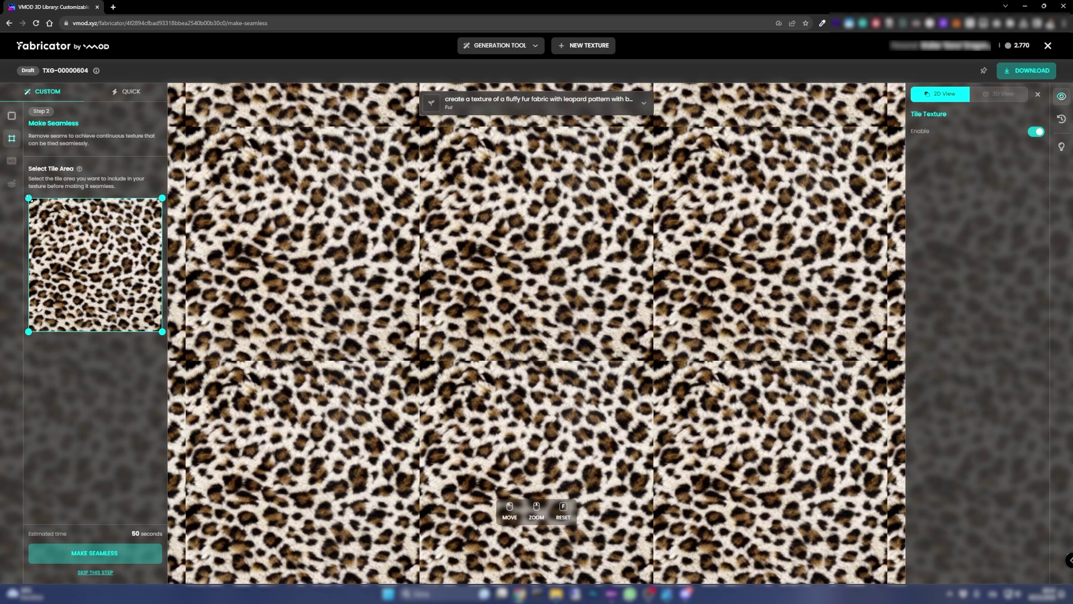
left_click_drag(28, 332, 69, 333)
left_click(112, 545)
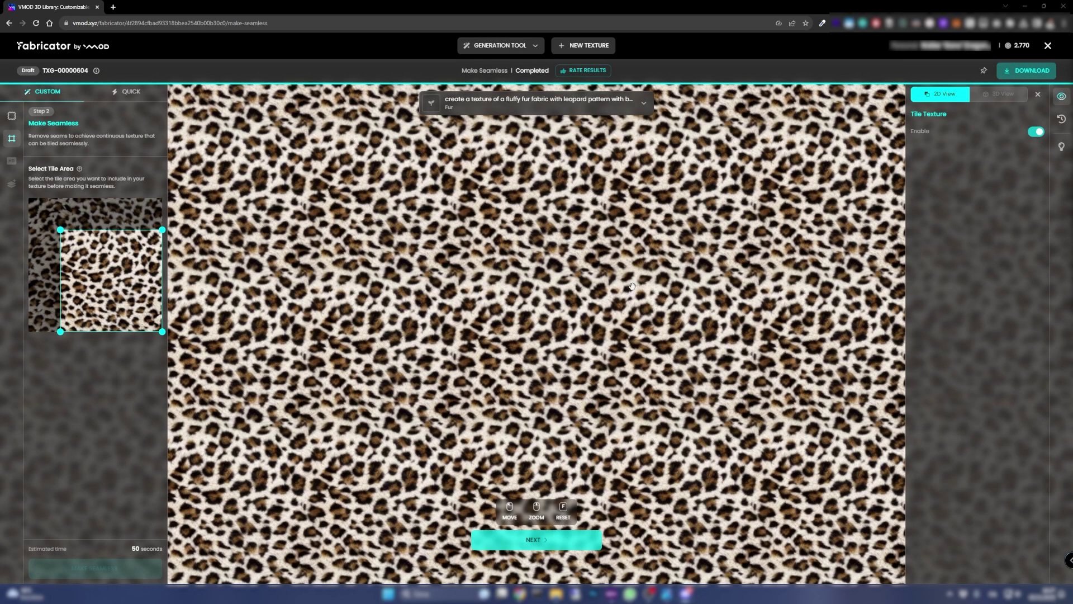
left_click_drag(562, 302, 552, 397)
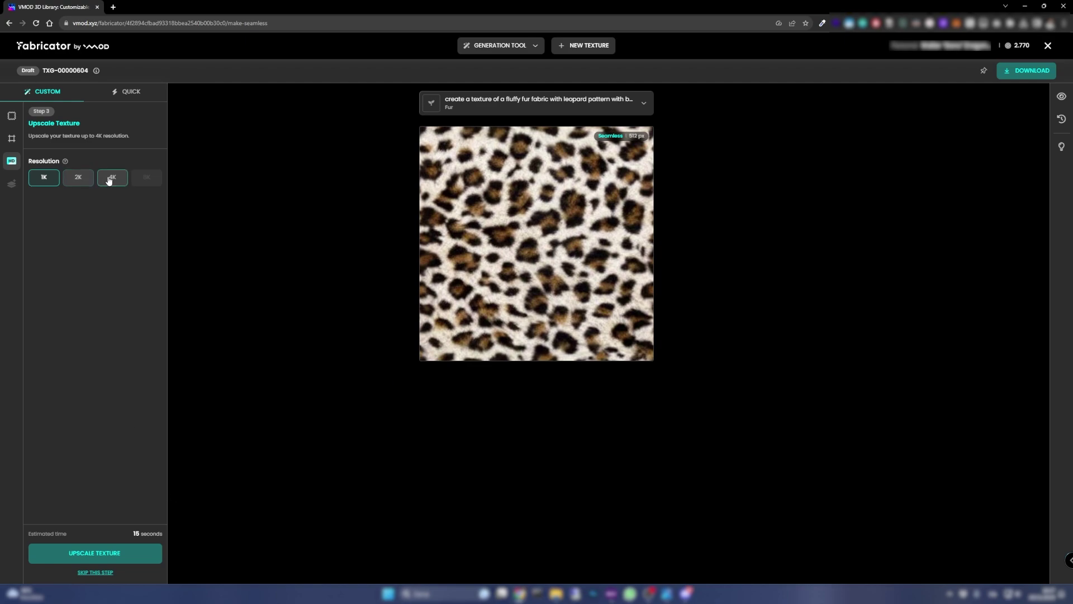
left_click(110, 178)
Upscale the leopard fur to 4096 px, generate non-metallic PBR maps, and preview under Sunset HDRI.
left_click(95, 553)
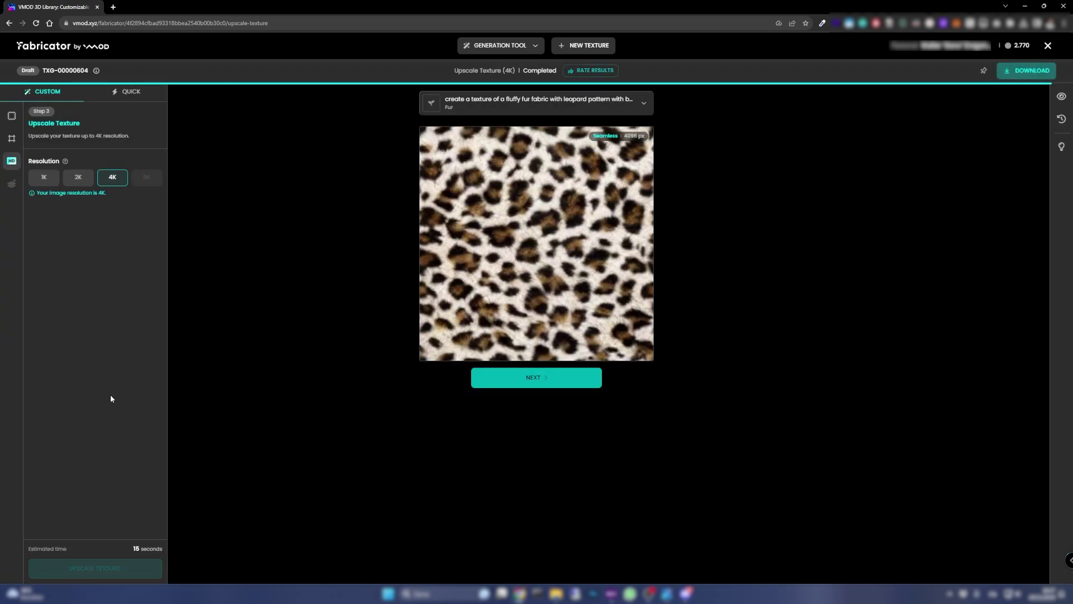
left_click(564, 384)
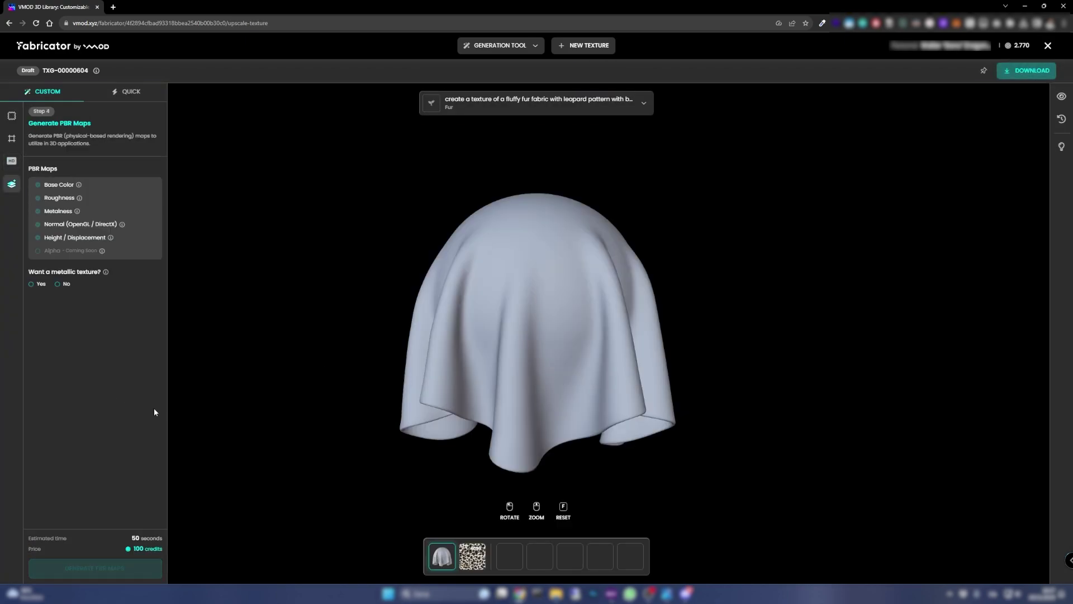
left_click(63, 285)
left_click(92, 567)
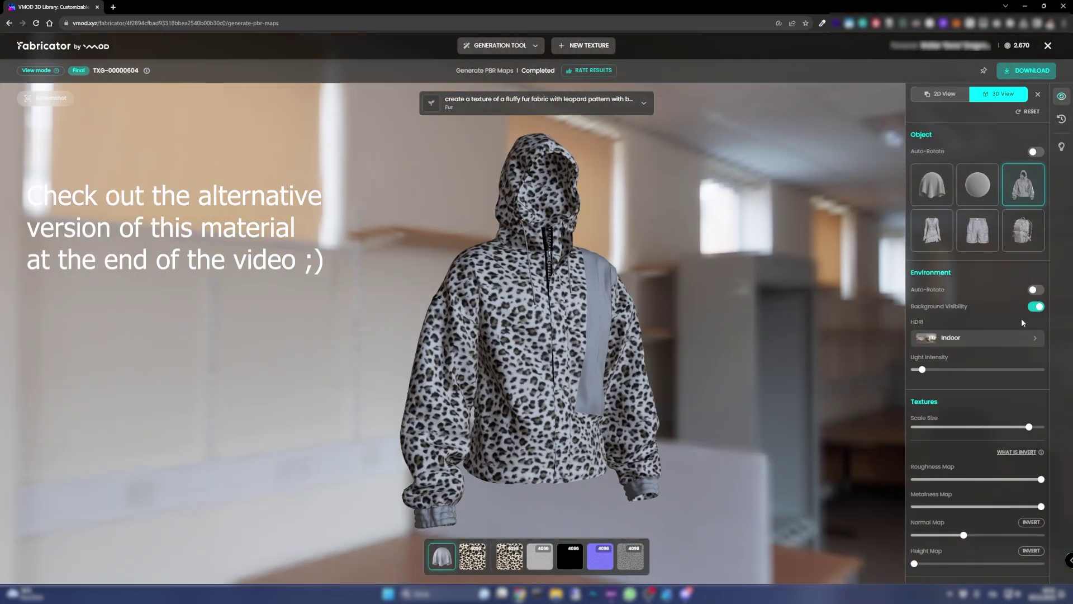
left_click(1022, 338)
left_click(832, 439)
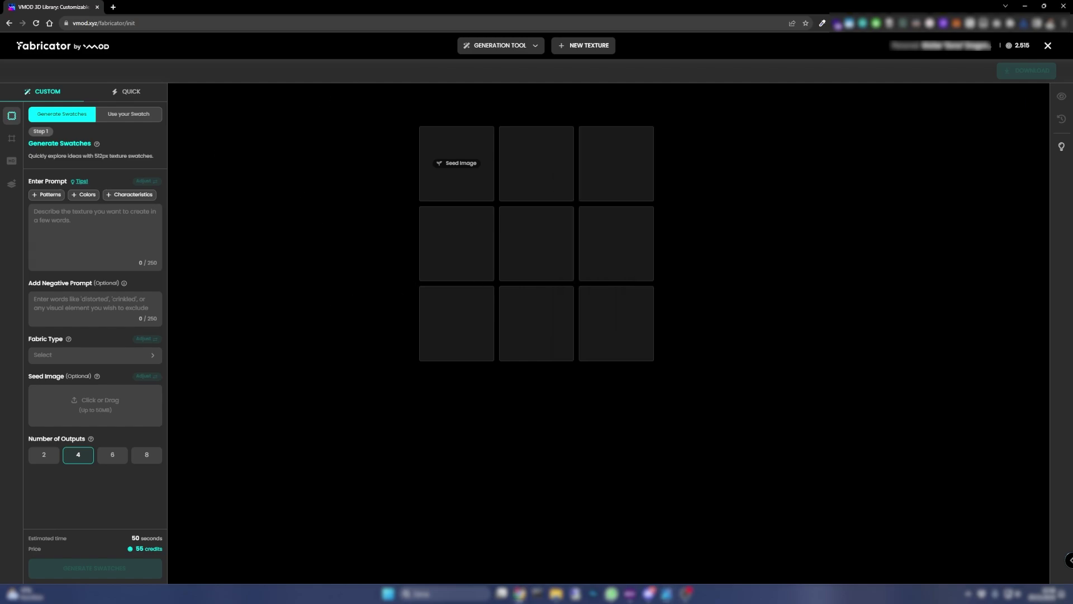
Choose Organza, enter the prompt 'create a vertical pattern with…', generate, and enlarge the second swatch.
left_click(95, 355)
scroll(244, 453, "down", 3)
left_click(61, 231)
type("create a vertical pattern with wavy lines in various shades of grey and some red accents")
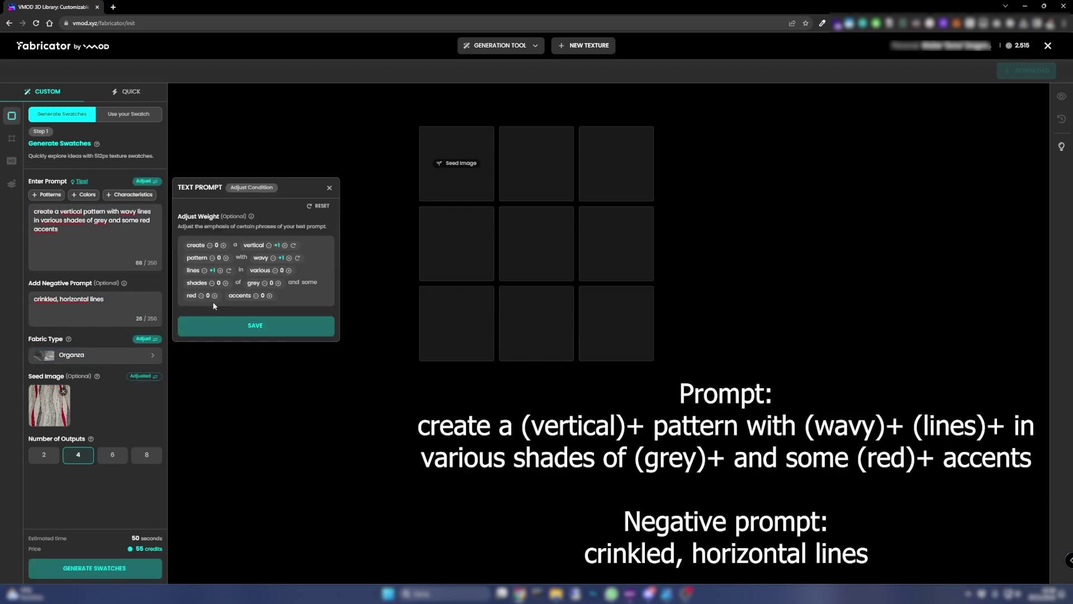
left_click(263, 337)
left_click(146, 375)
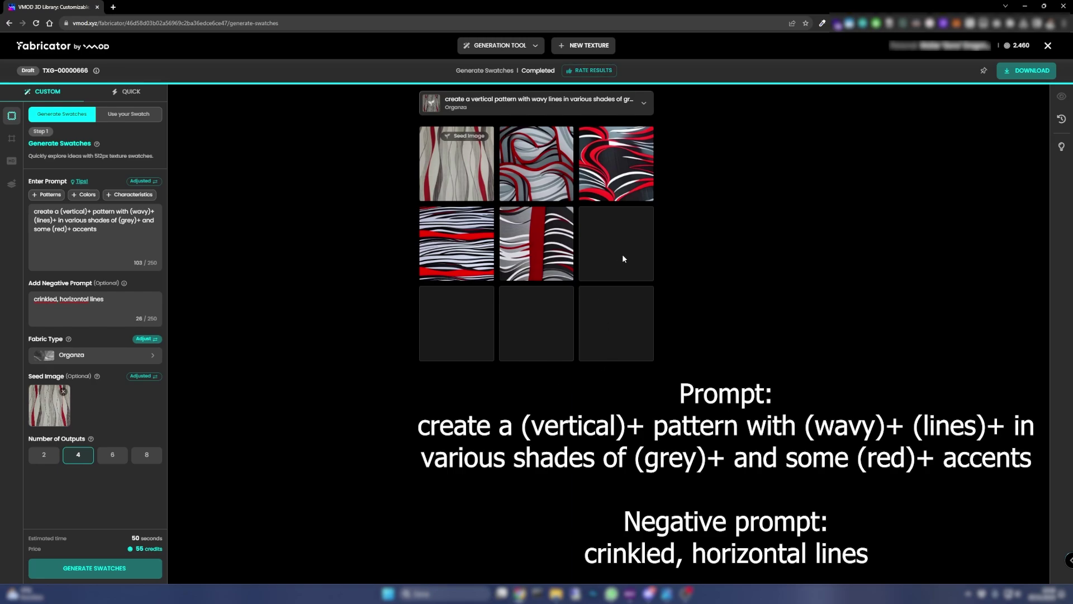
left_click(545, 185)
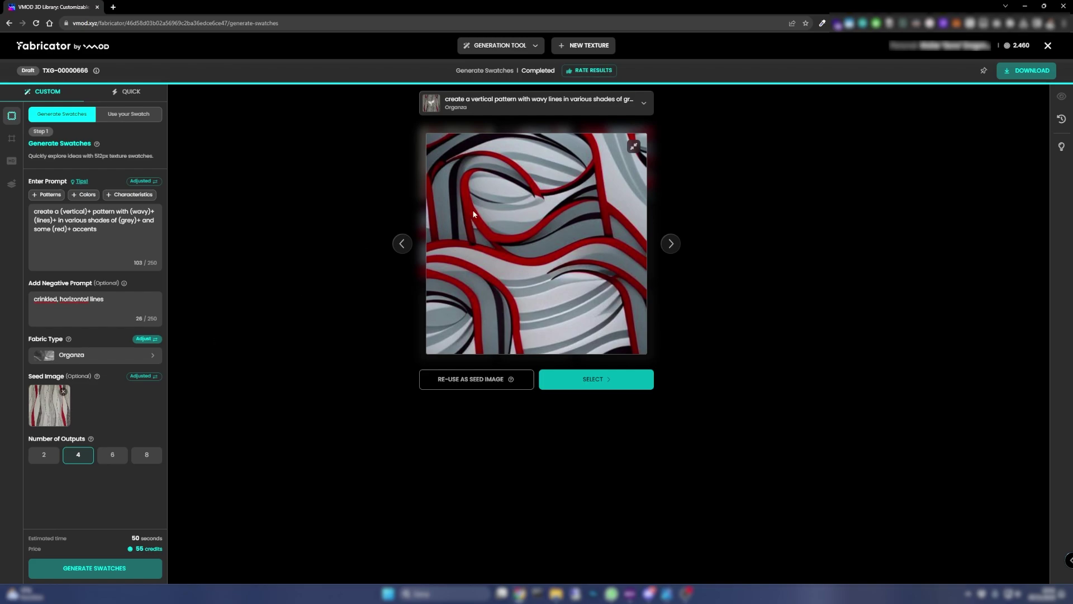
Select the thick-ribbon wavy swatch, trim its tile area from the top-left, and make it seamless.
left_click(597, 386)
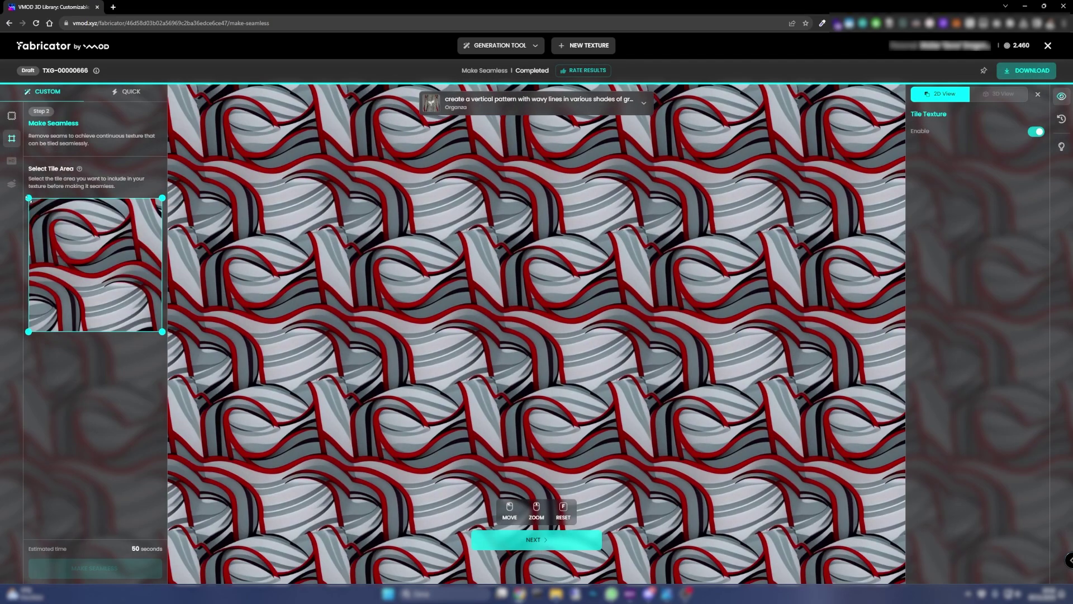
left_click_drag(29, 198, 37, 204)
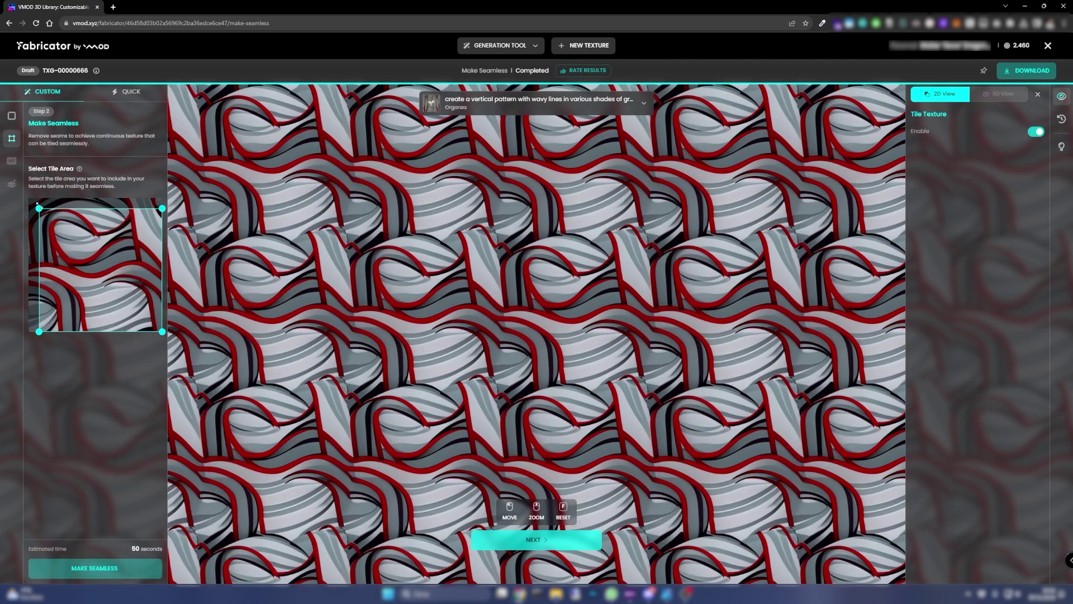
left_click(130, 568)
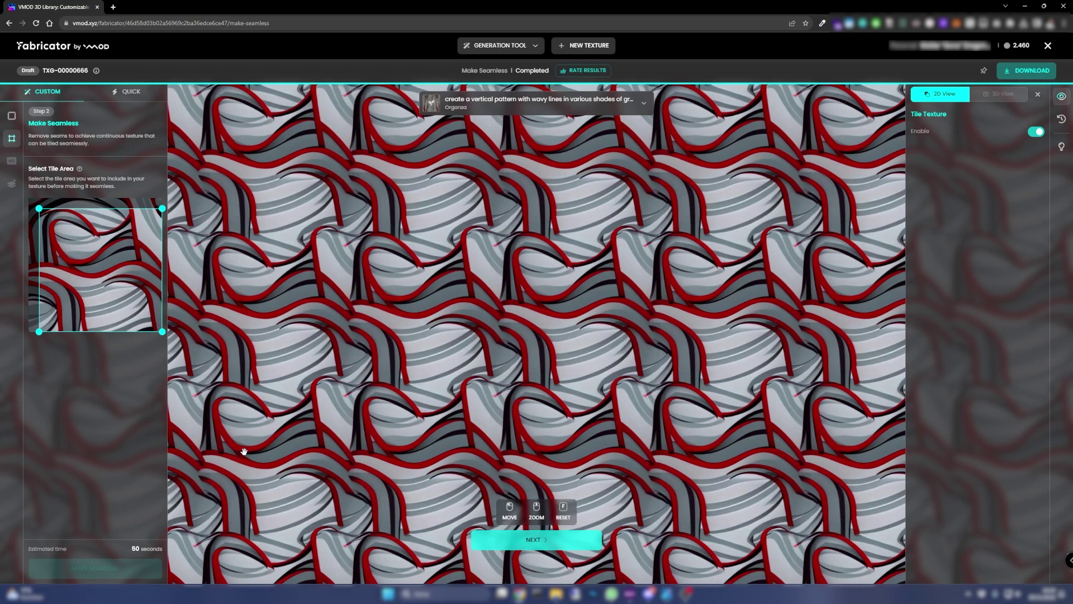
scroll(320, 169, "up", 3)
left_click(537, 539)
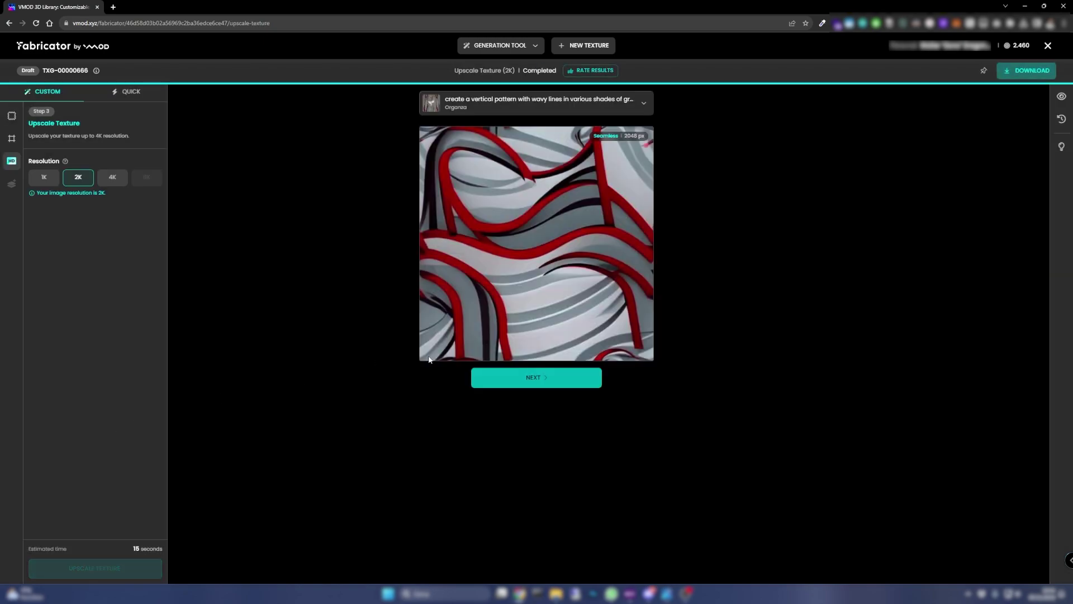
Generate non-metallic PBR maps for the wavy organza texture.
key("Return")
left_click(66, 290)
left_click(98, 568)
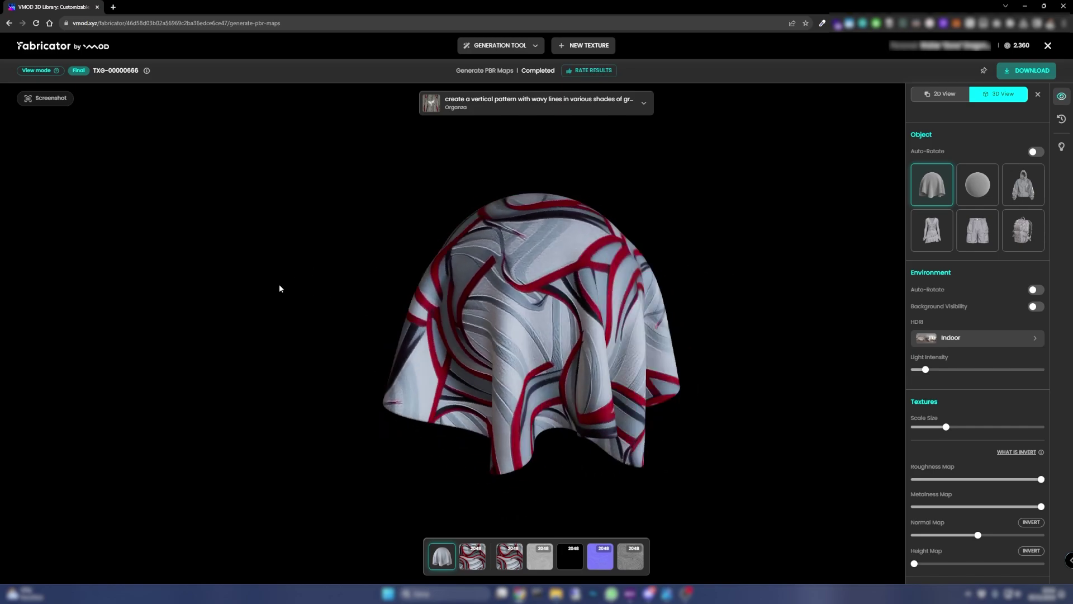
Increase Scale Size for a denser pattern and preview it on the shorts.
left_click_drag(946, 427, 992, 428)
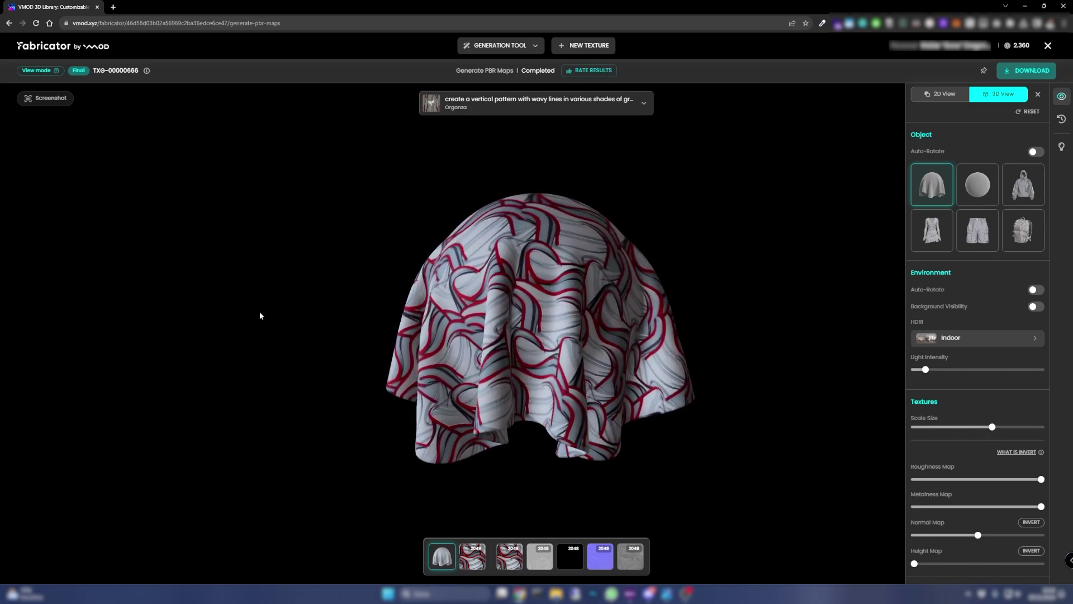
left_click(978, 229)
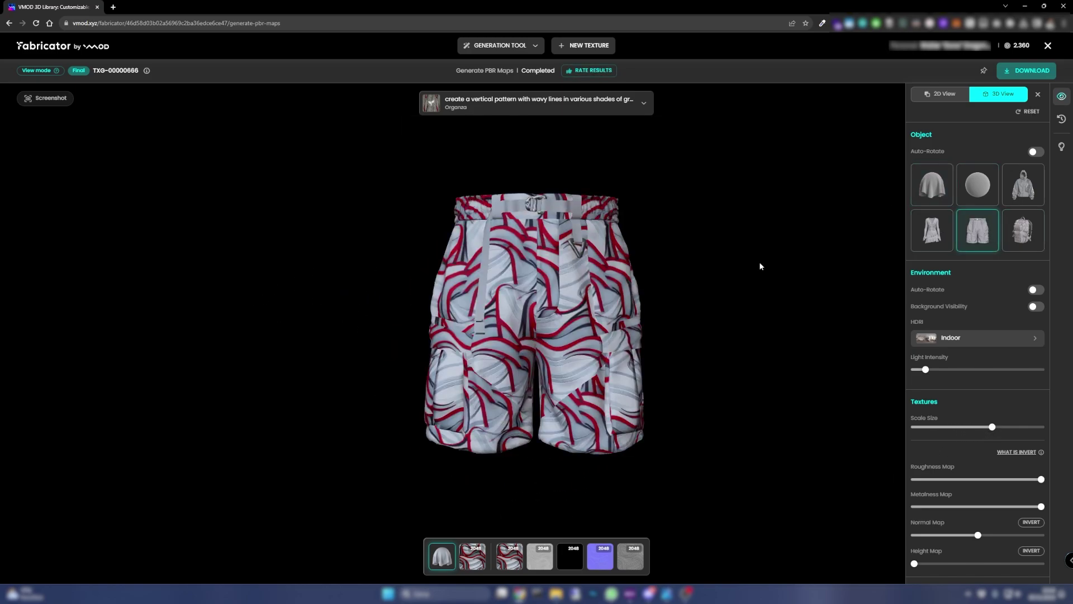
left_click_drag(993, 427, 1037, 426)
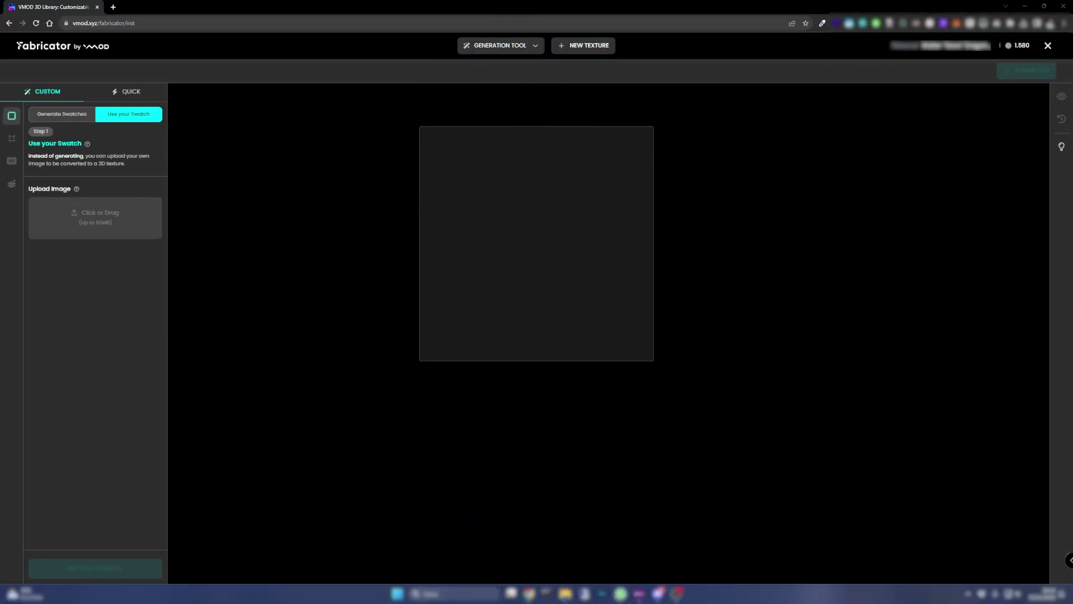
Upload the pink plaid photo as a swatch and make a trimmed tile area seamless.
left_click_drag(168, 227, 109, 217)
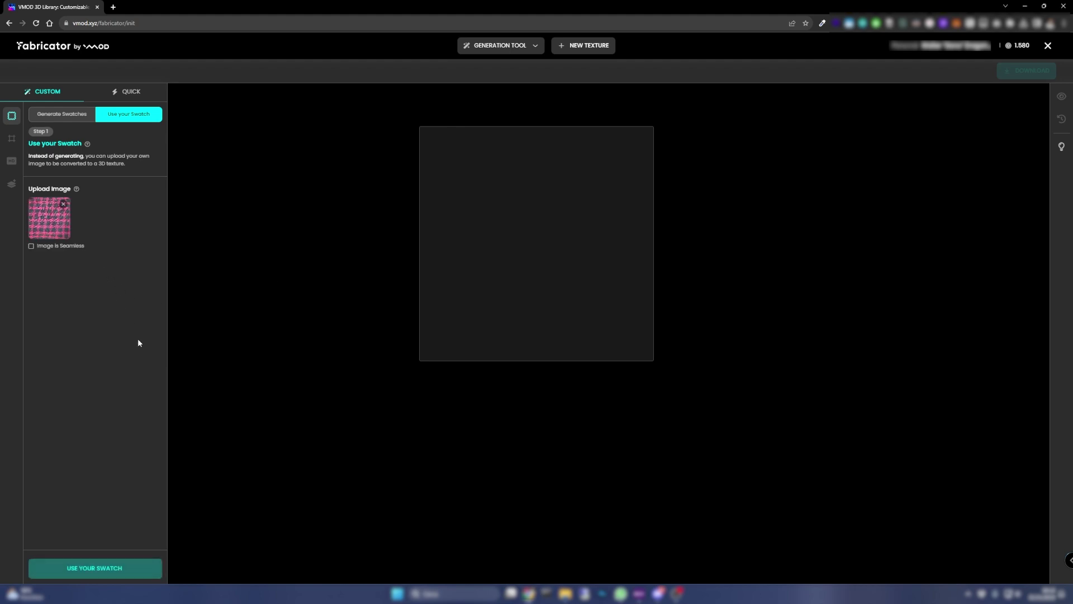
left_click(106, 571)
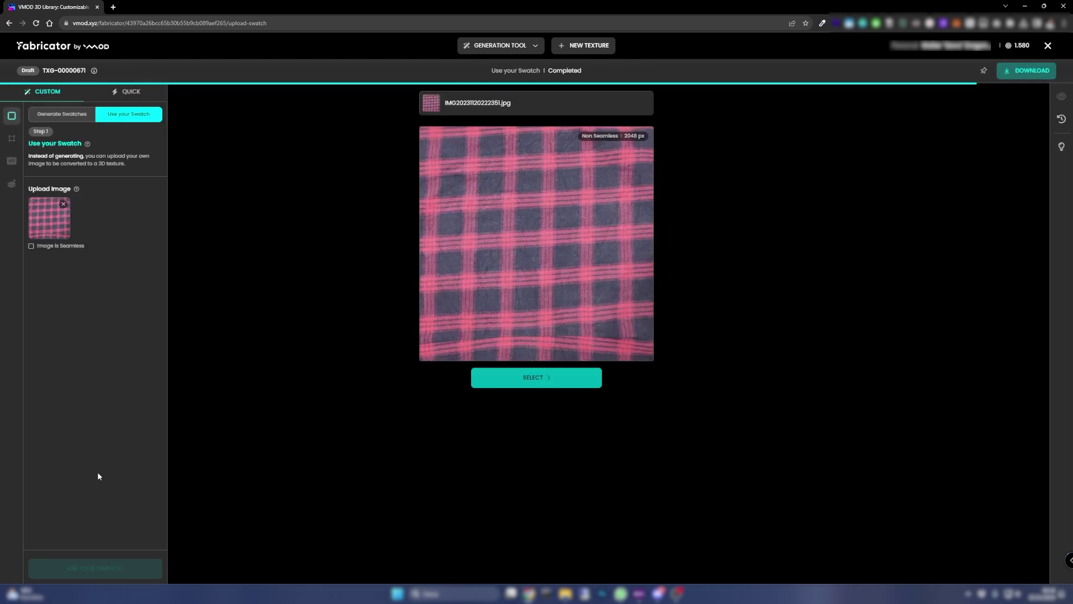
left_click(531, 377)
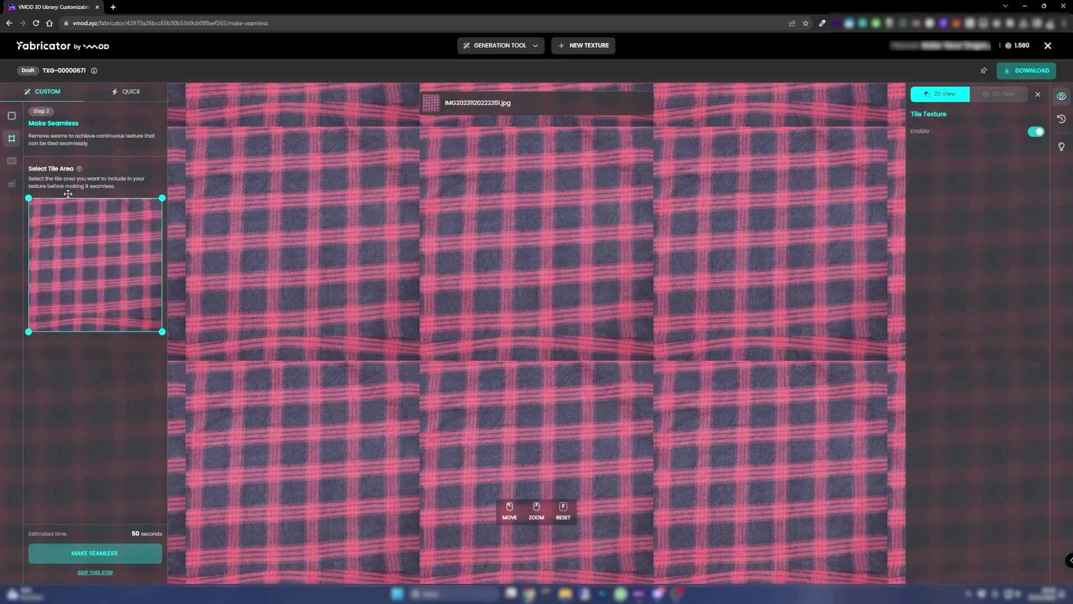
left_click_drag(33, 200, 48, 218)
mouse_move(101, 269)
left_mouse_down()
mouse_move(126, 272)
mouse_move(123, 233)
mouse_move(105, 284)
mouse_move(89, 255)
left_mouse_up()
left_click(85, 557)
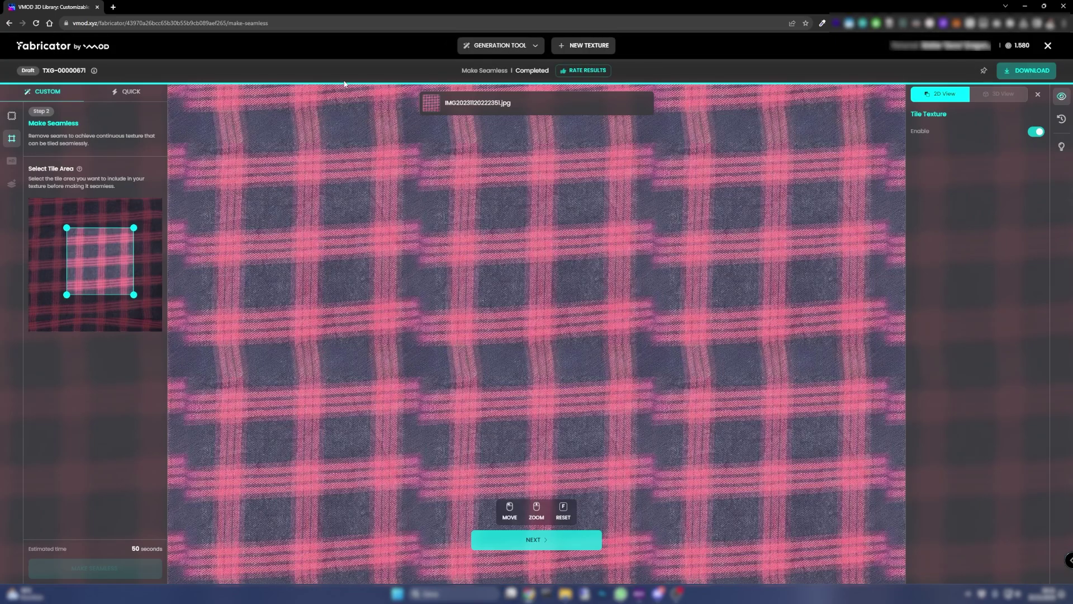
left_click_drag(100, 261, 77, 263)
left_click(95, 569)
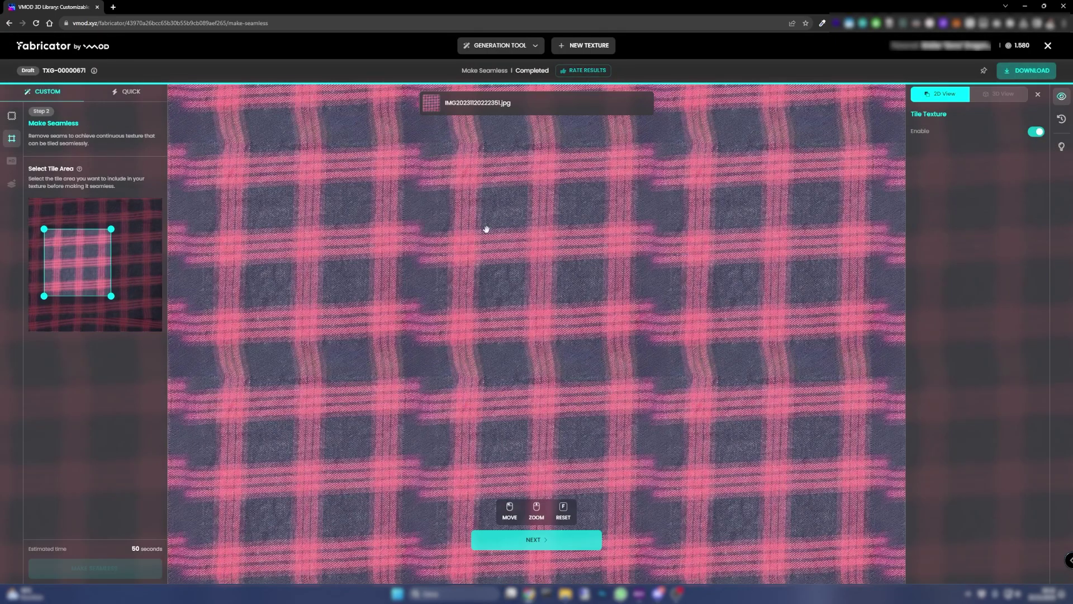
scroll(486, 229, "down", 3)
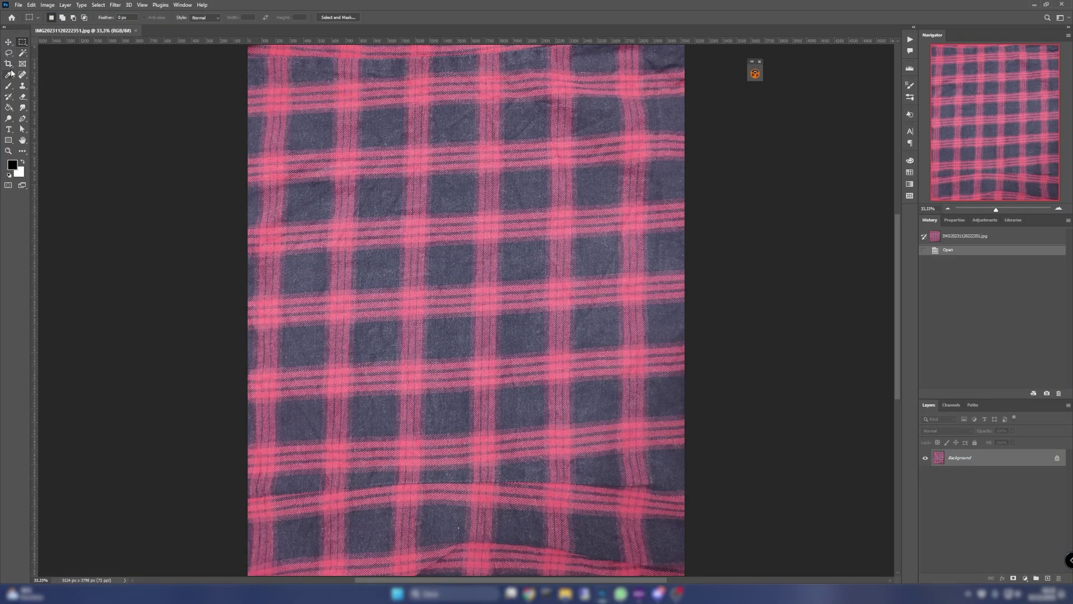
In Photoshop, crop the plaid photo square and skew it so the lines run straight.
left_click(8, 63)
key("Return")
key("ctrl+t")
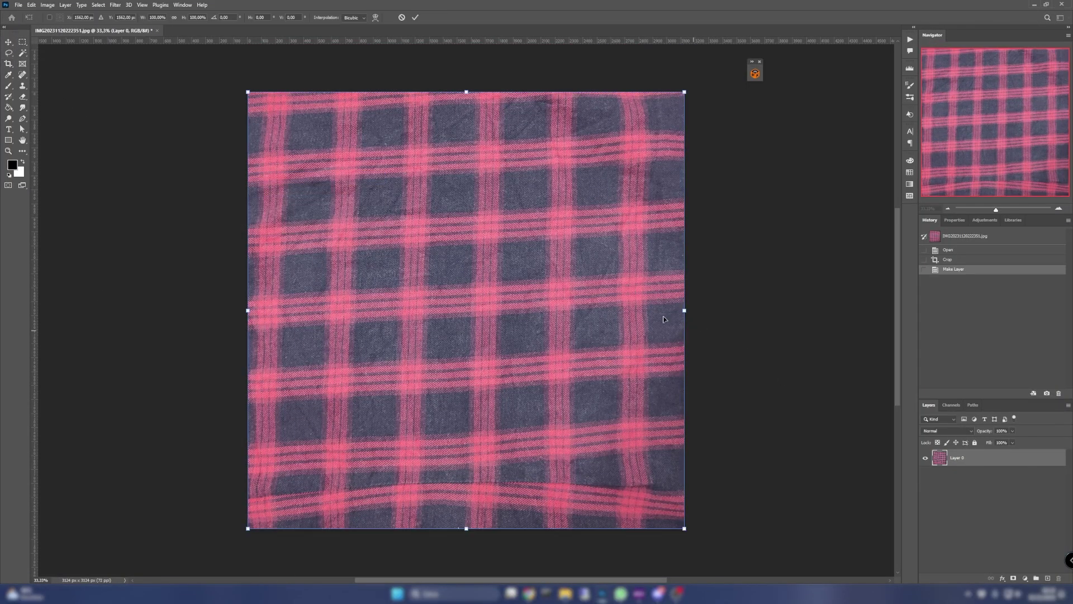
left_click_drag(685, 308, 702, 319, "ctrl")
left_click_drag(468, 540, 475, 540, "ctrl")
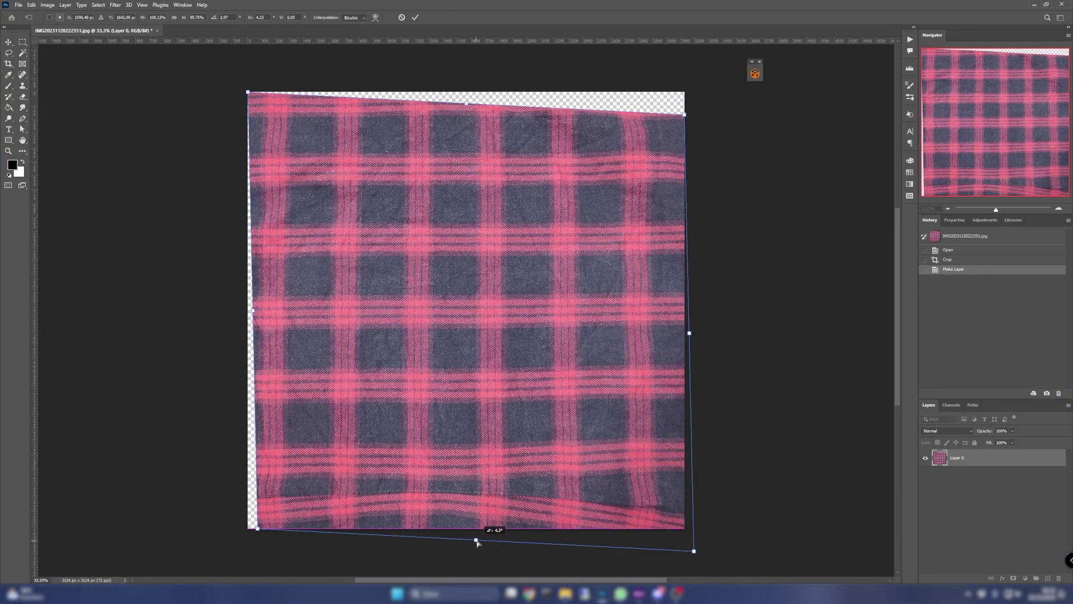
left_click(8, 65)
Export the corrected plaid, submit it, trim the tile area upper-left, and make it seamless at 512 px.
key("alt+shift+ctrl+w")
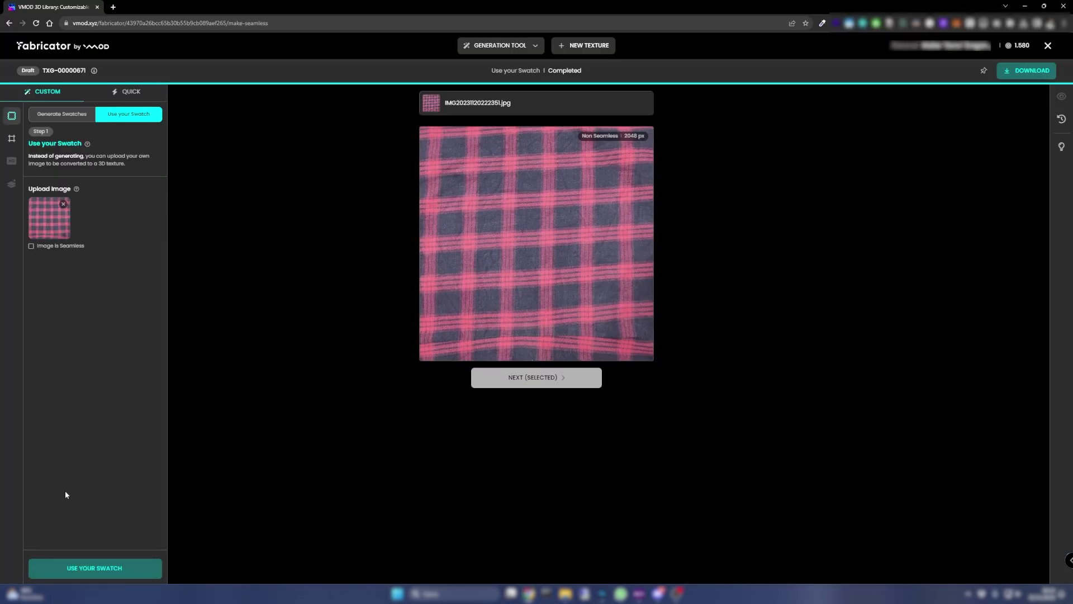
left_click(92, 569)
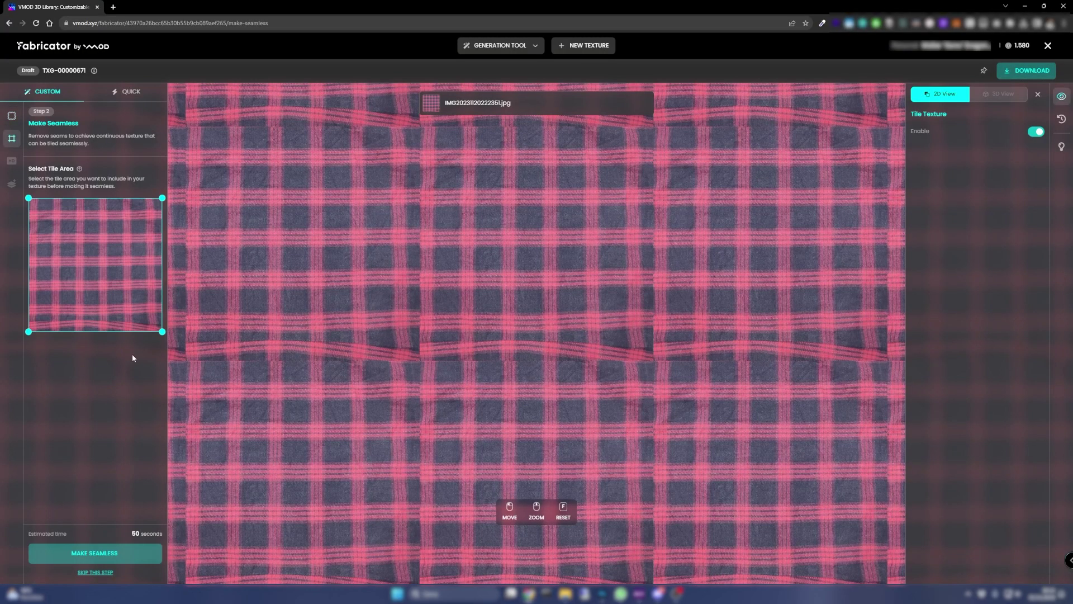
left_click_drag(162, 330, 123, 292)
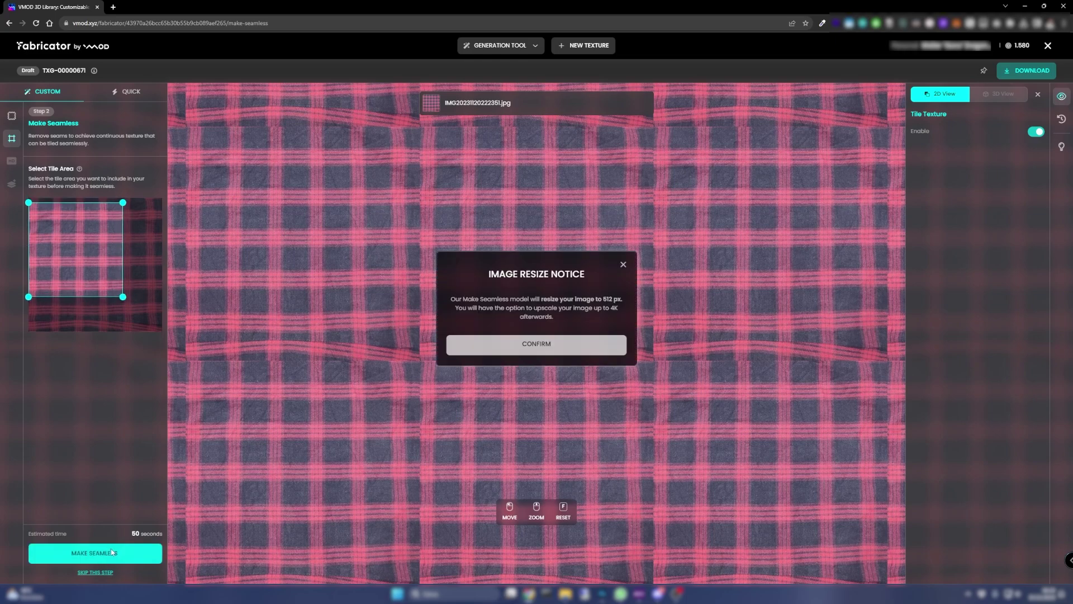
left_click(95, 553)
left_click(597, 347)
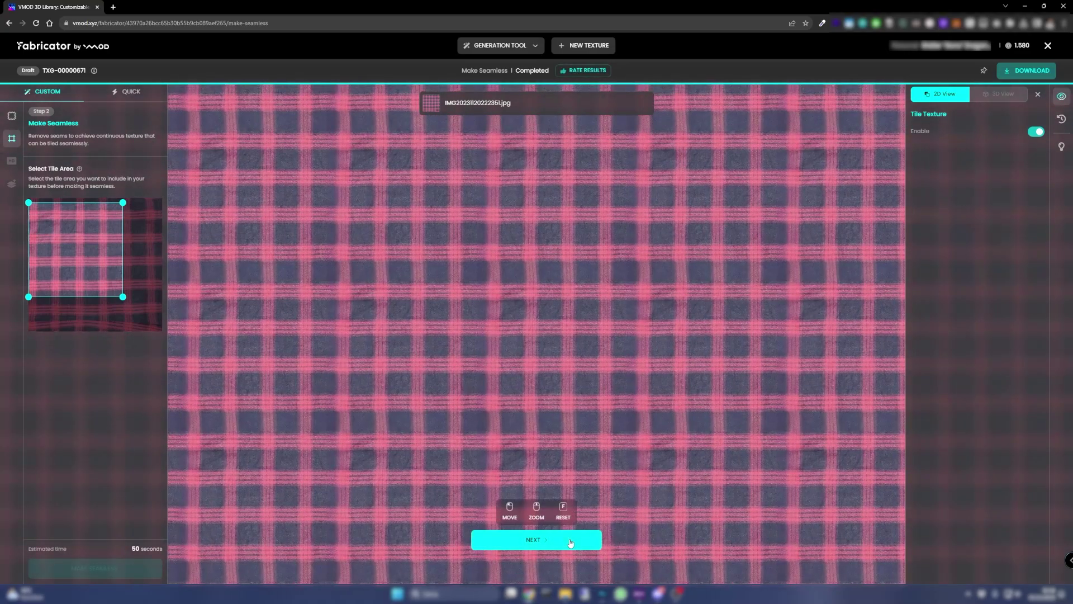
left_click(536, 539)
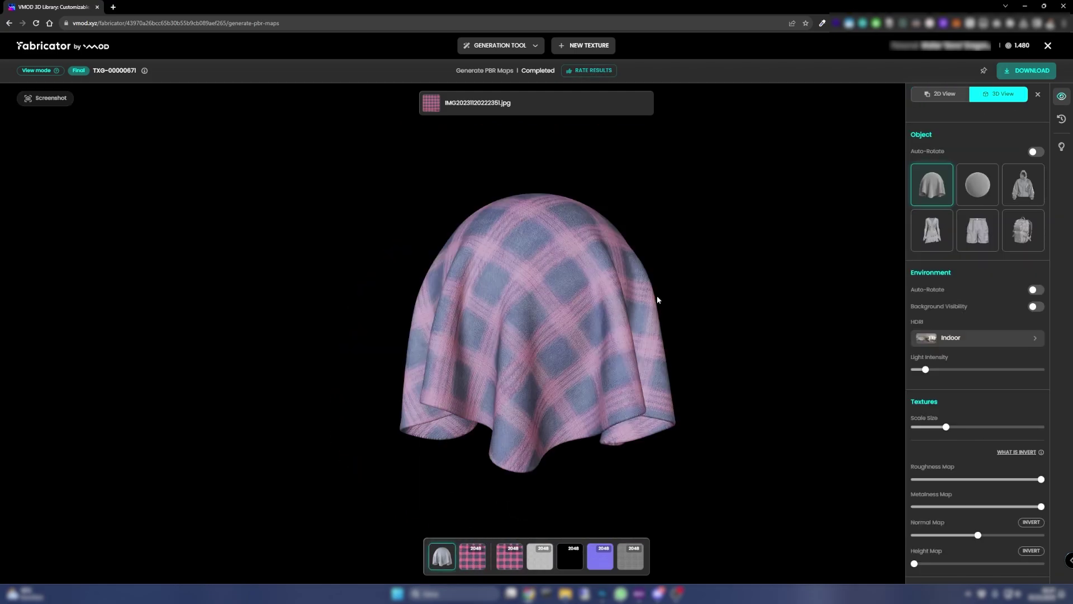
Adjust the light intensity on the plaid drape and level the view.
mouse_move(926, 369)
left_mouse_down()
mouse_move(916, 369)
mouse_move(931, 370)
left_mouse_up()
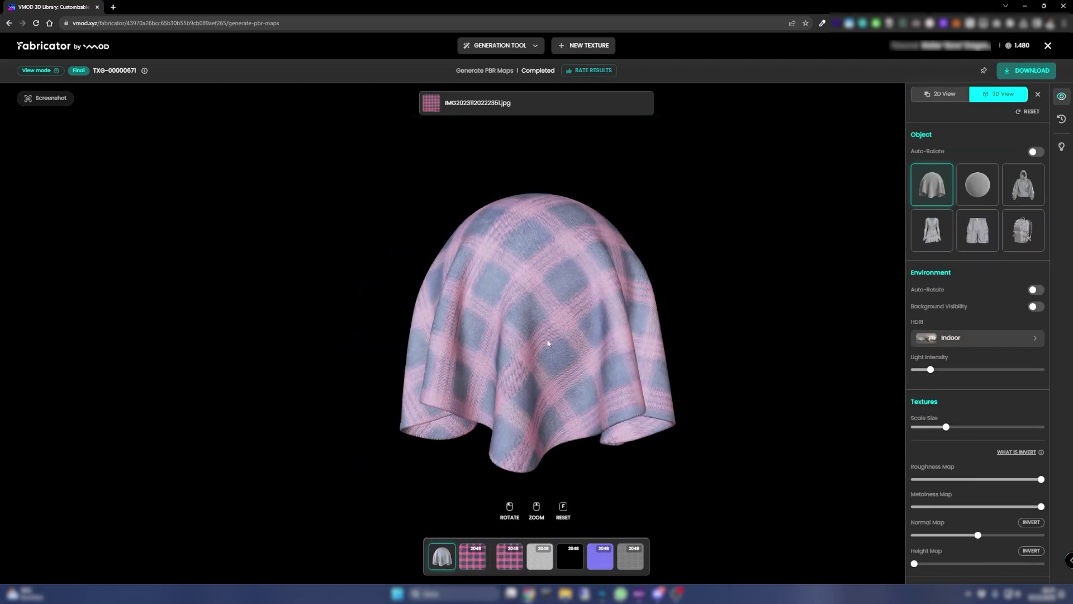
left_click_drag(464, 223, 414, 367)
scroll(654, 304, "up", 3)
left_click_drag(931, 370, 924, 369)
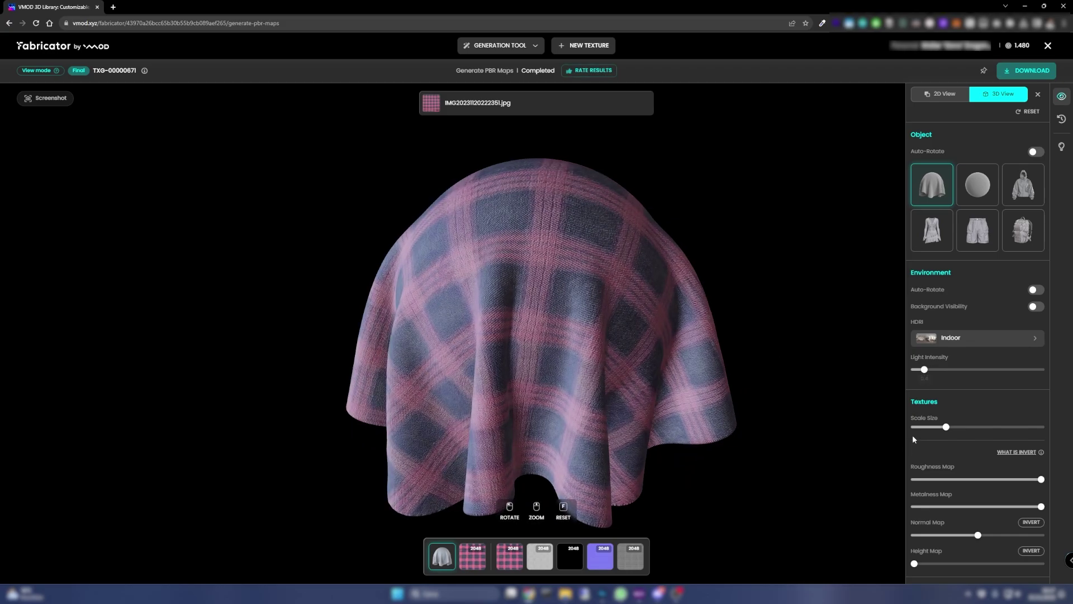
Switch the HDRI to Outdoor and make the background visible behind the drape.
left_click(951, 338)
left_click(863, 369)
left_click(1036, 306)
left_click_drag(615, 335, 720, 336)
Try the Night HDRI, then settle on Sunset and preview the plaid on the shorts.
left_click(945, 339)
left_click(838, 452)
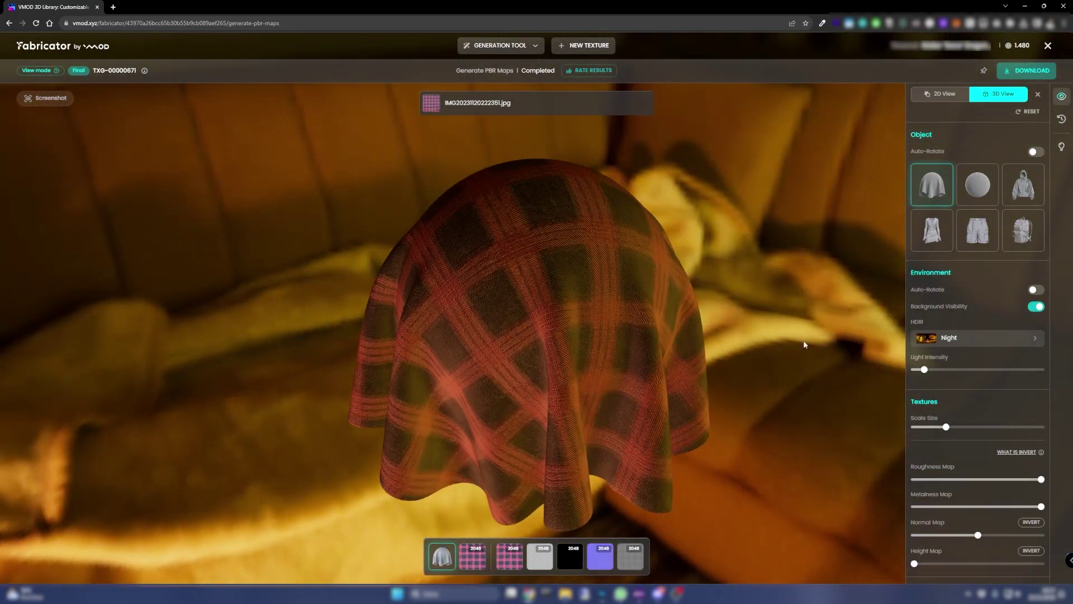
left_click(945, 338)
left_click(805, 464)
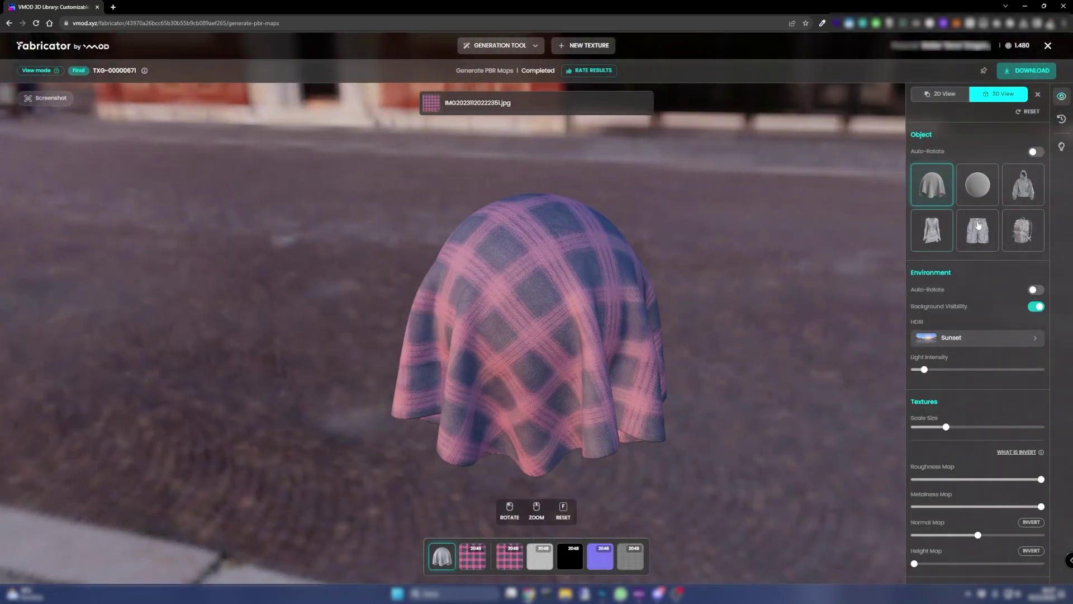
left_click(979, 225)
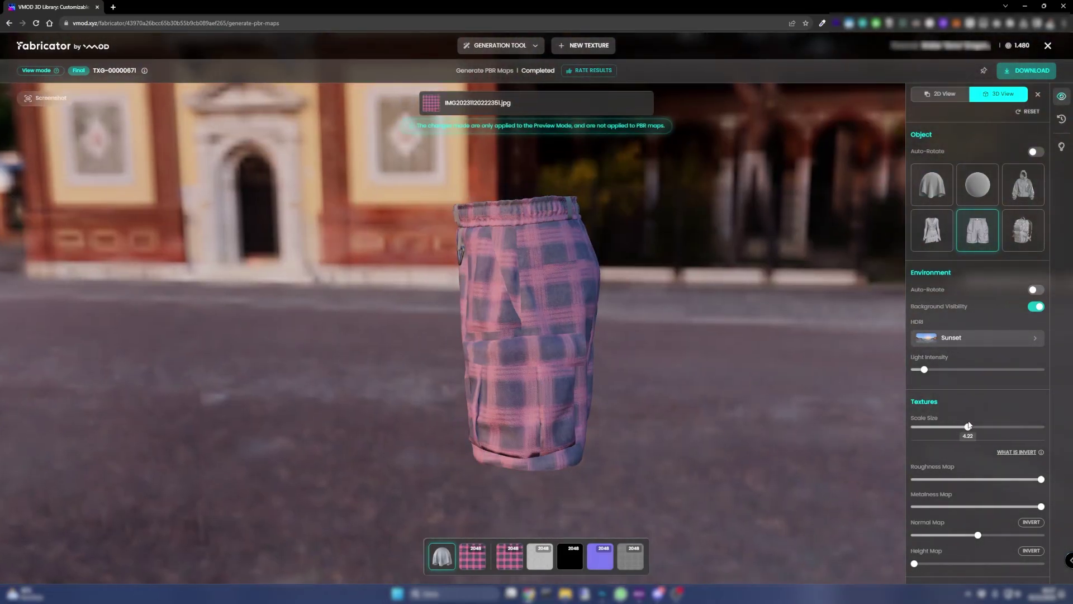